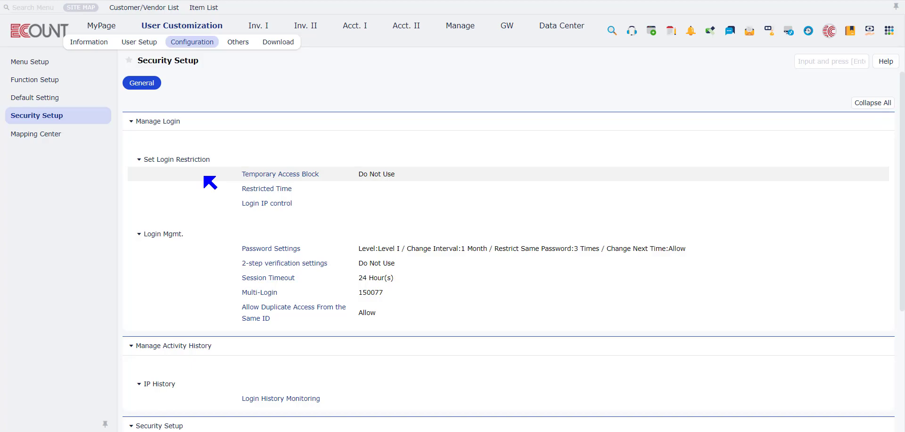
Set Temporary Access Block to Use and save the setting
{"action": "left_click", "coordinate": [291, 178]}
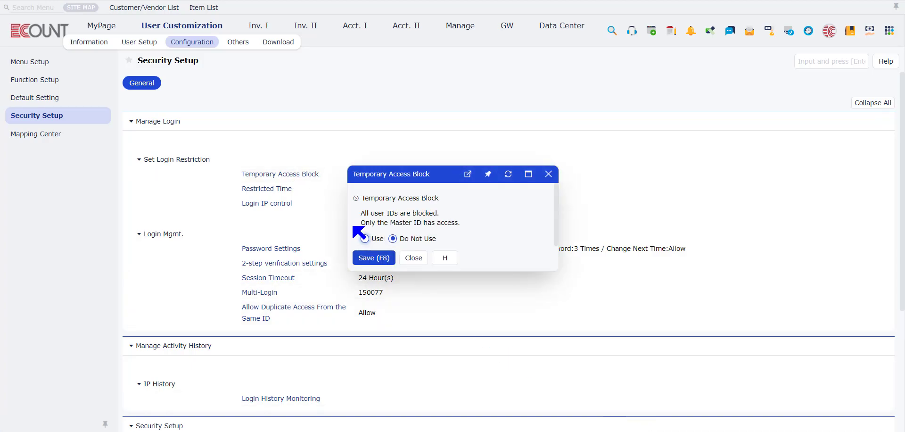
{"action": "left_click", "coordinate": [363, 240]}
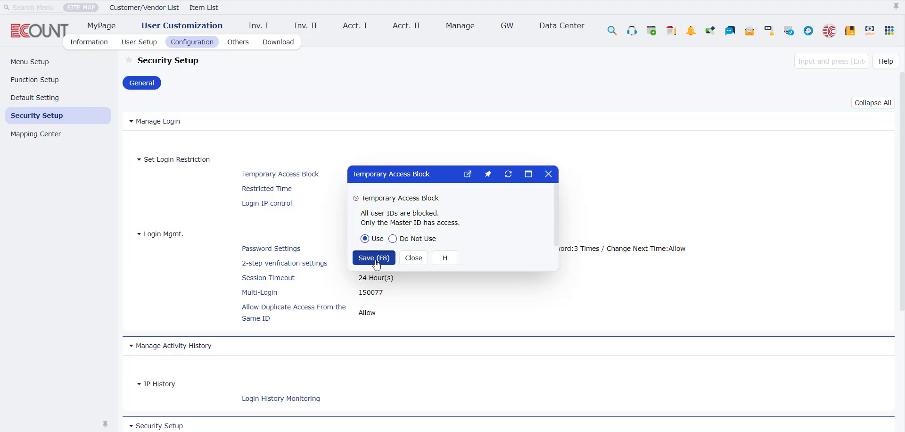
{"action": "key", "text": "F8"}
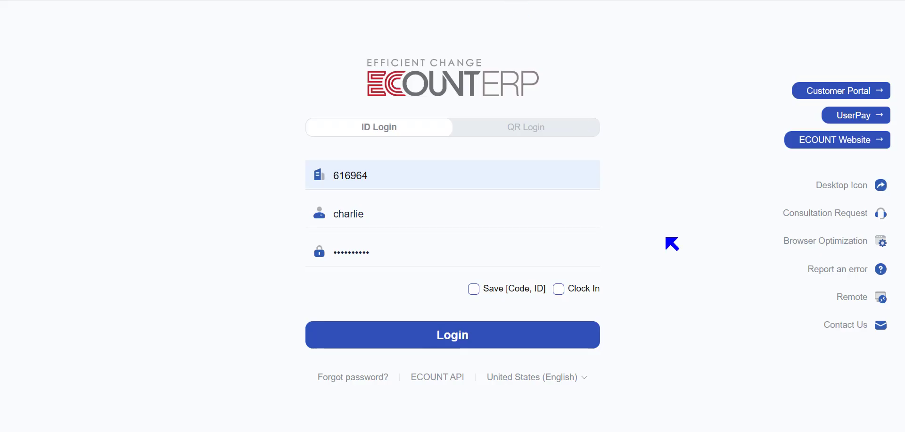
Try to log in with the prefilled user account to test the temporary access block
{"action": "left_click", "coordinate": [495, 347]}
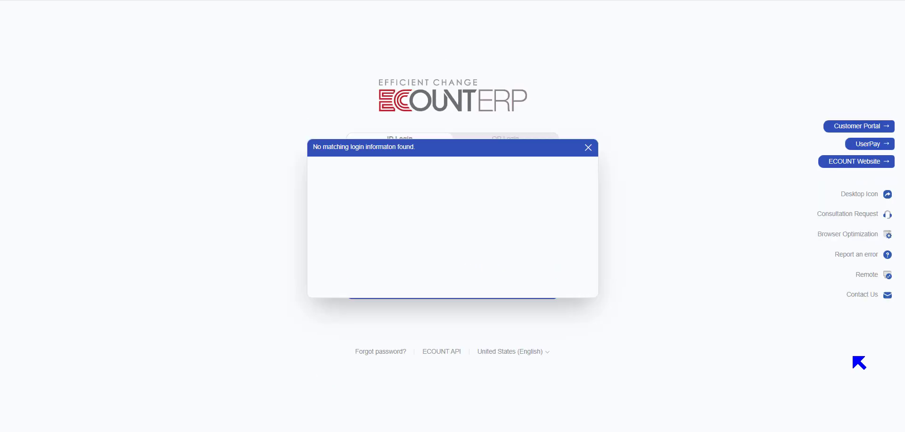
{"action": "left_click", "coordinate": [543, 162]}
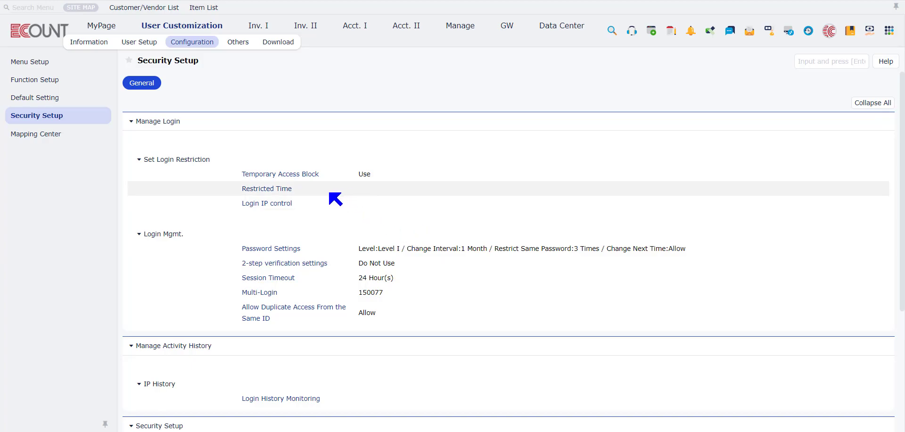
Mark all of Saturday and Sunday as blocked in the Restricted Time default settings, and close the schedule without saving
{"action": "left_click", "coordinate": [274, 191]}
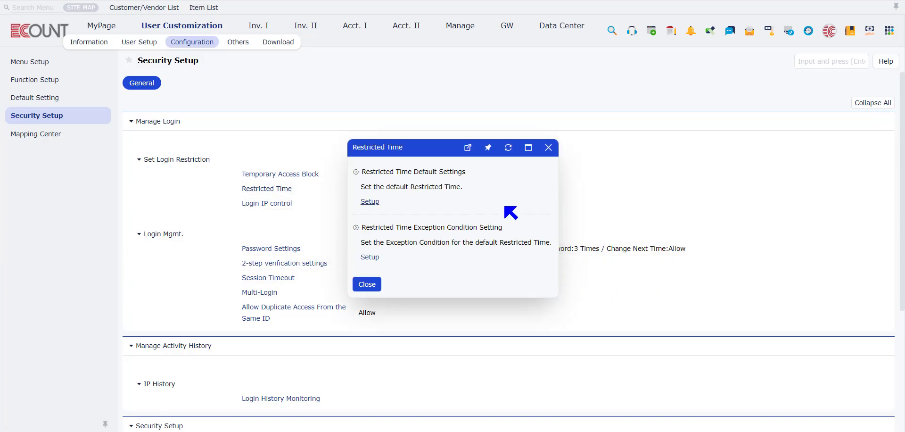
{"action": "left_click", "coordinate": [370, 202]}
{"action": "scroll", "coordinate": [408, 230], "scroll_direction": "down", "scroll_amount": 2}
{"action": "left_click_drag", "start_coordinate": [465, 147], "coordinate": [442, 54]}
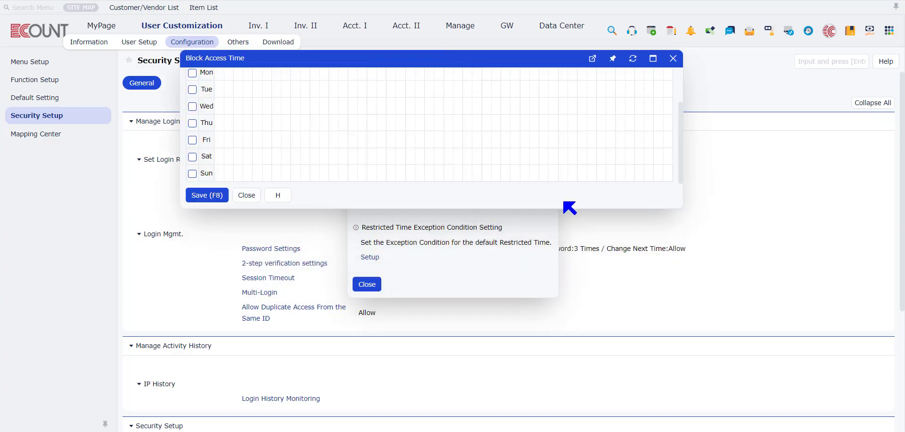
{"action": "left_click_drag", "start_coordinate": [573, 210], "coordinate": [567, 341]}
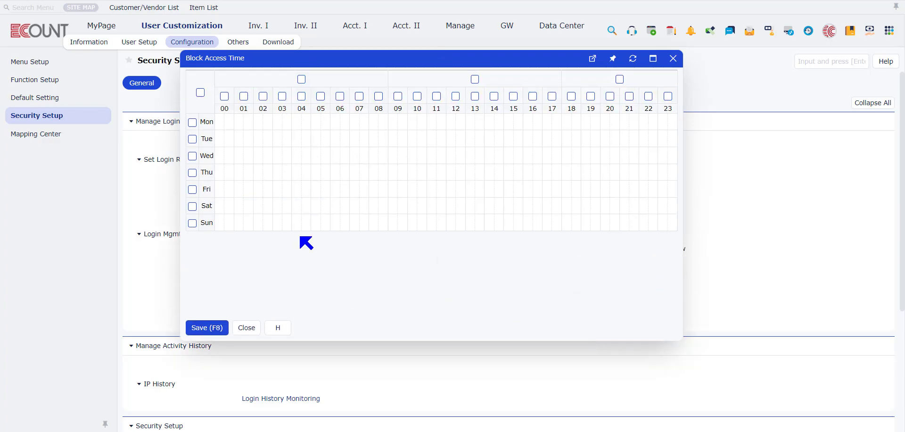
{"action": "left_click", "coordinate": [192, 207]}
{"action": "left_click", "coordinate": [193, 223]}
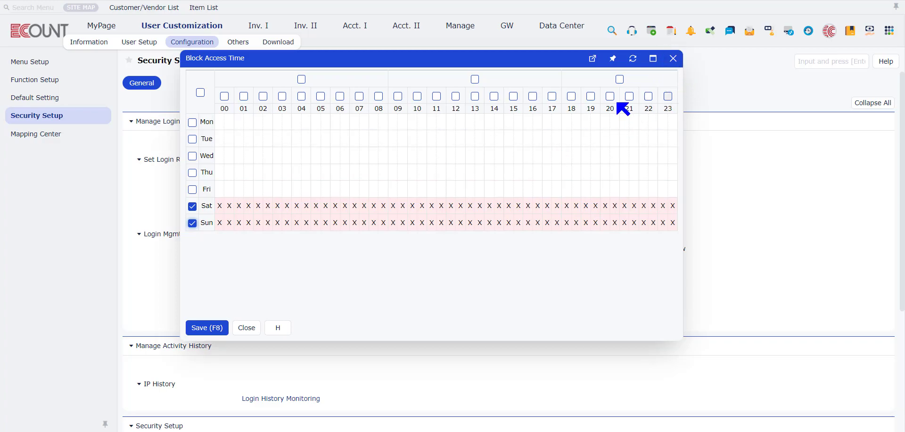
{"action": "left_click", "coordinate": [673, 58]}
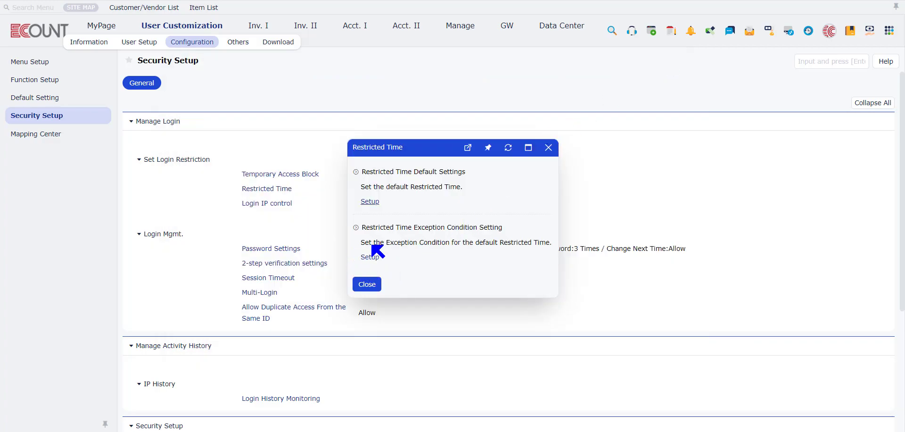
Start a new restricted time exception named 1, with ID as Condition1 and the Sales Team 3 user as its value
{"action": "left_click", "coordinate": [372, 260]}
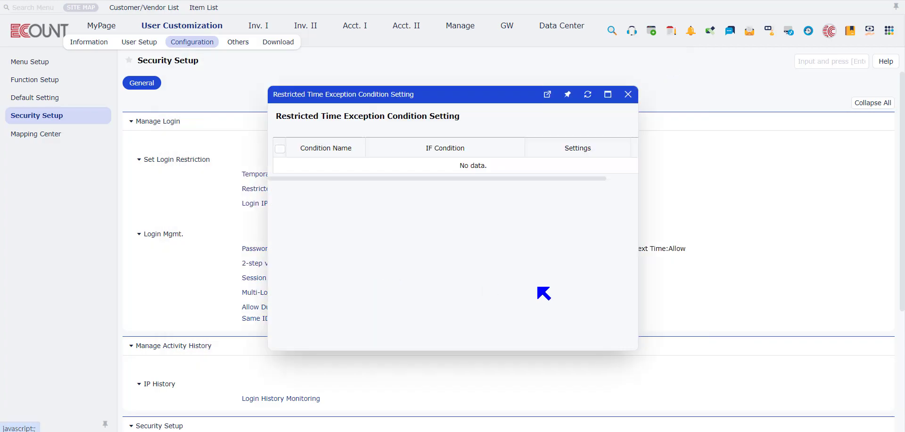
{"action": "left_click", "coordinate": [271, 182]}
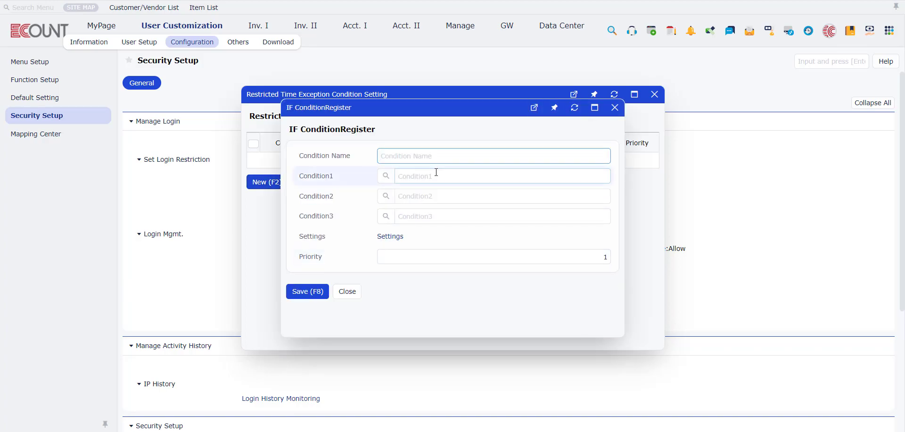
{"action": "left_click", "coordinate": [387, 178]}
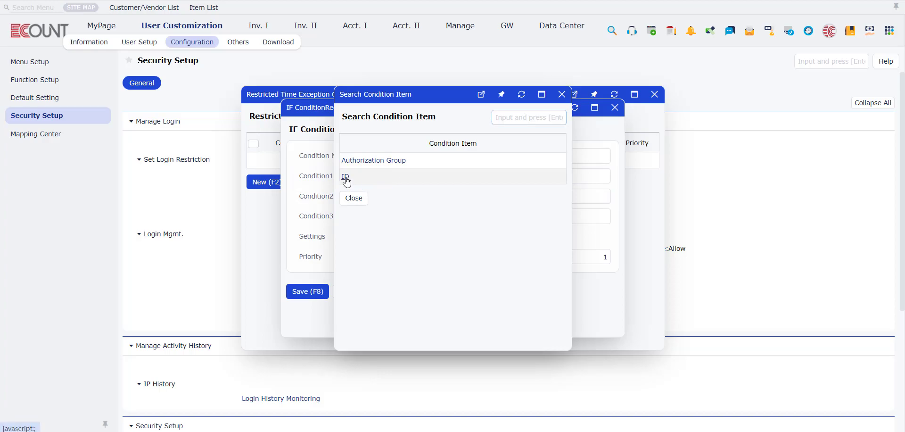
{"action": "left_click", "coordinate": [350, 177]}
{"action": "left_click", "coordinate": [408, 196]}
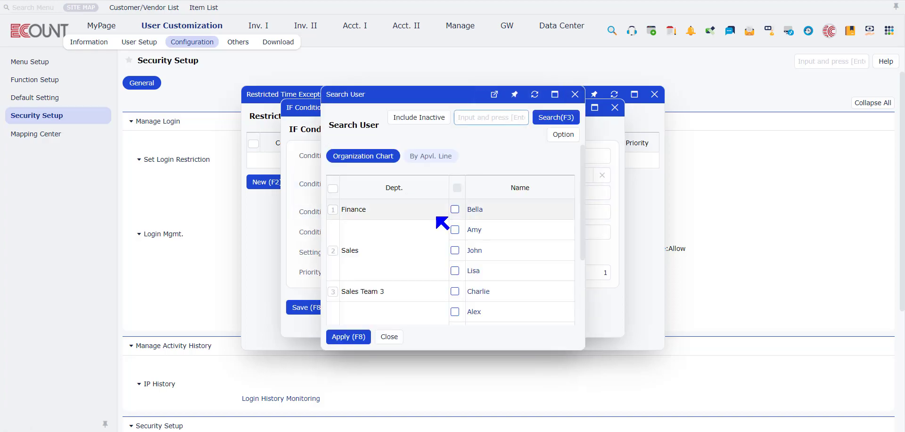
{"action": "scroll", "coordinate": [453, 222], "scroll_direction": "down", "scroll_amount": 1}
{"action": "left_click", "coordinate": [477, 233]}
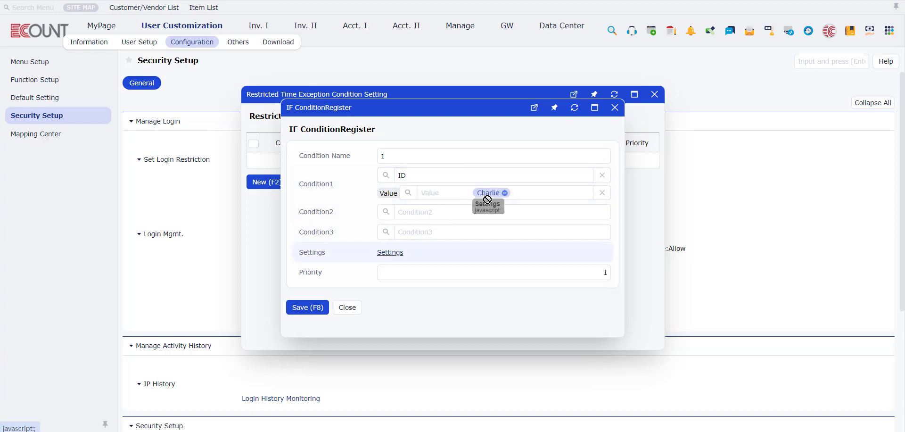
Apply blocked access for all of Saturday and Sunday to the exception condition, and close the exception windows without saving
{"action": "left_click", "coordinate": [398, 255]}
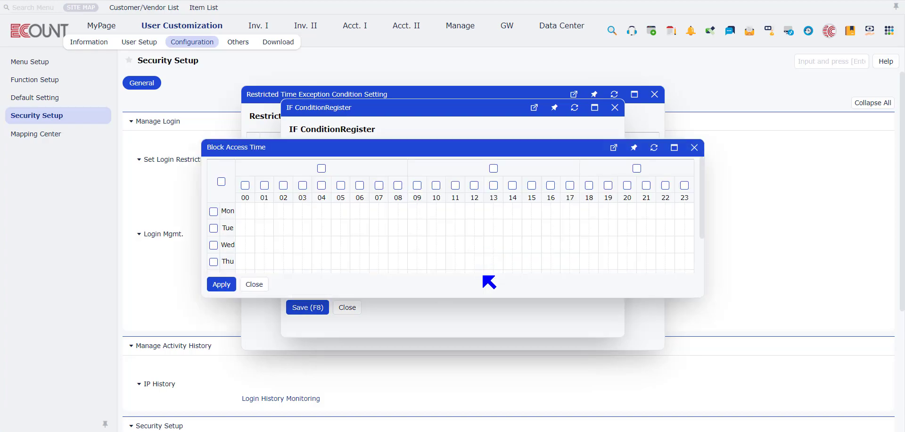
{"action": "scroll", "coordinate": [406, 254], "scroll_direction": "down", "scroll_amount": 2}
{"action": "left_click", "coordinate": [212, 263]}
{"action": "left_click", "coordinate": [213, 246]}
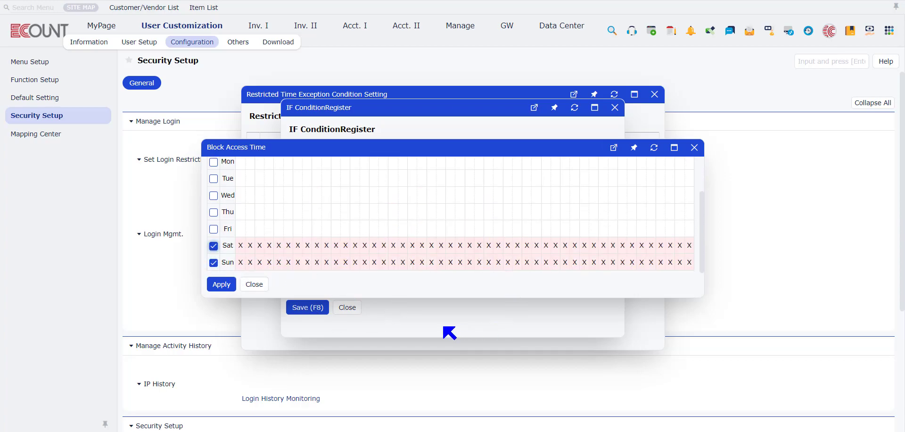
{"action": "left_click", "coordinate": [221, 284]}
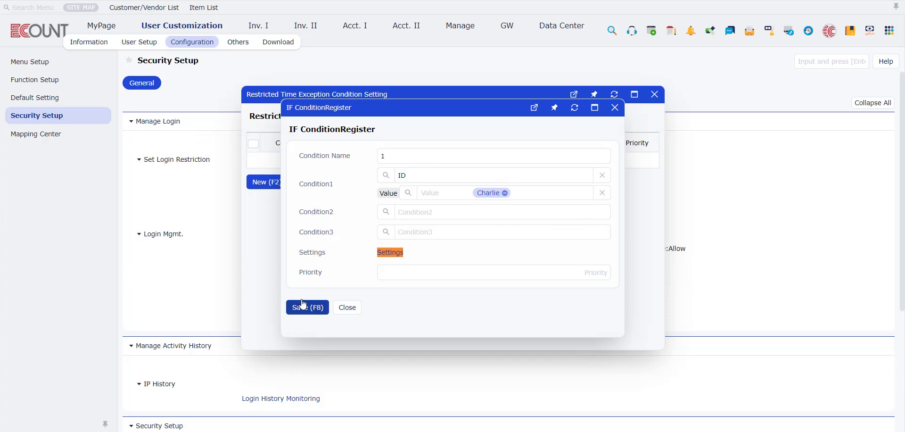
{"action": "left_click", "coordinate": [614, 107]}
{"action": "left_click", "coordinate": [654, 94]}
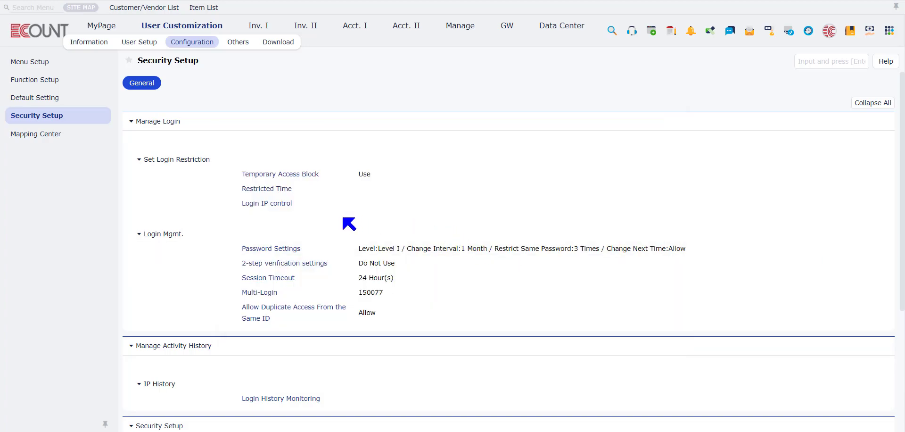
In Login IP control, set row 1's User Type to by Individual and choose the Sales Team 3 user as its User ID
{"action": "left_click", "coordinate": [267, 203]}
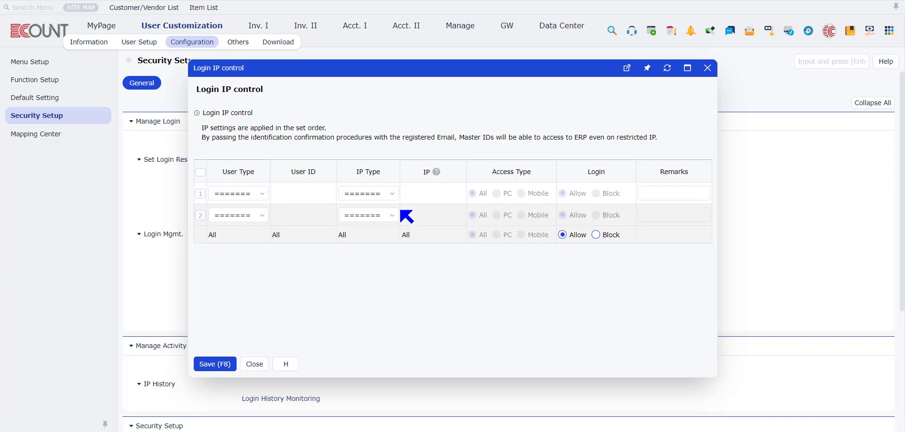
{"action": "left_click", "coordinate": [231, 193]}
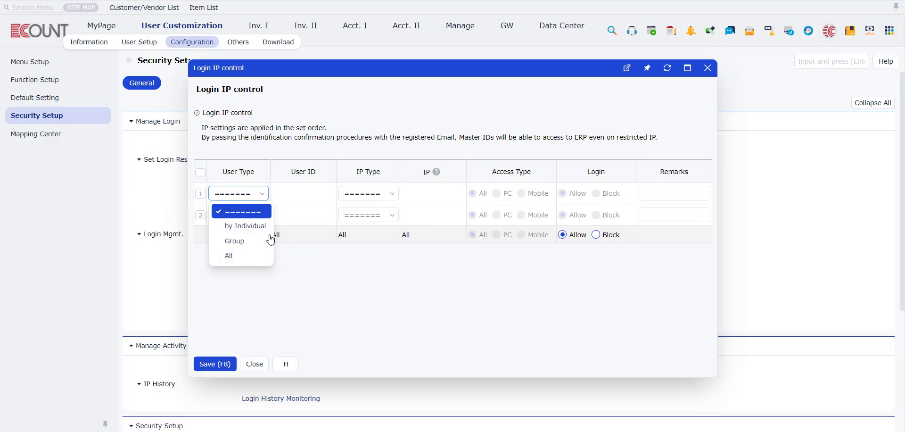
{"action": "left_click", "coordinate": [255, 229]}
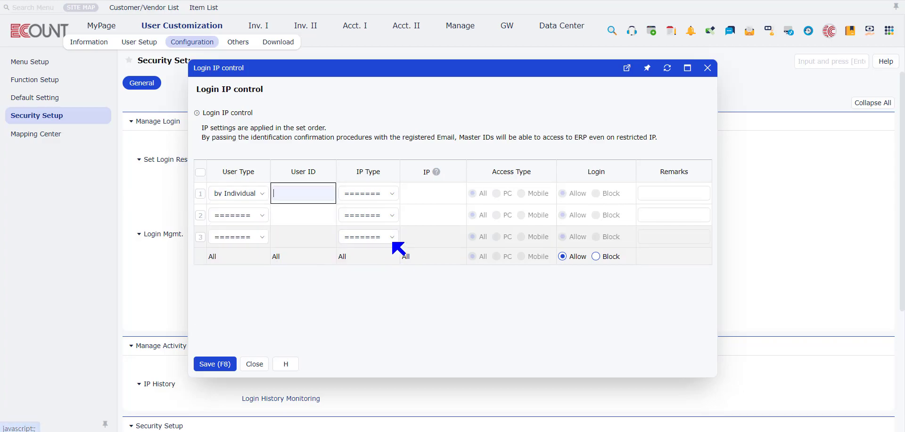
{"action": "left_click", "coordinate": [307, 193]}
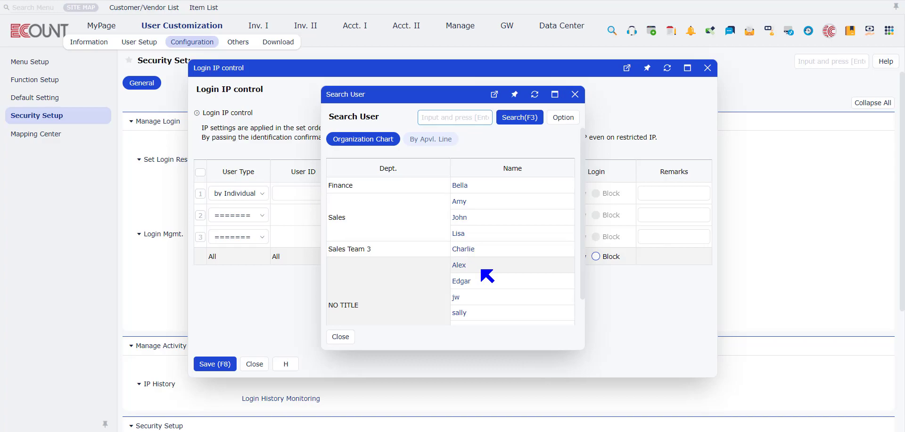
{"action": "scroll", "coordinate": [472, 236], "scroll_direction": "down", "scroll_amount": 1}
{"action": "left_click", "coordinate": [462, 219]}
Set row 1's IP Type to by Individual, activate its empty IP field, and close Login IP control without saving
{"action": "left_click", "coordinate": [382, 196]}
{"action": "left_click", "coordinate": [381, 231]}
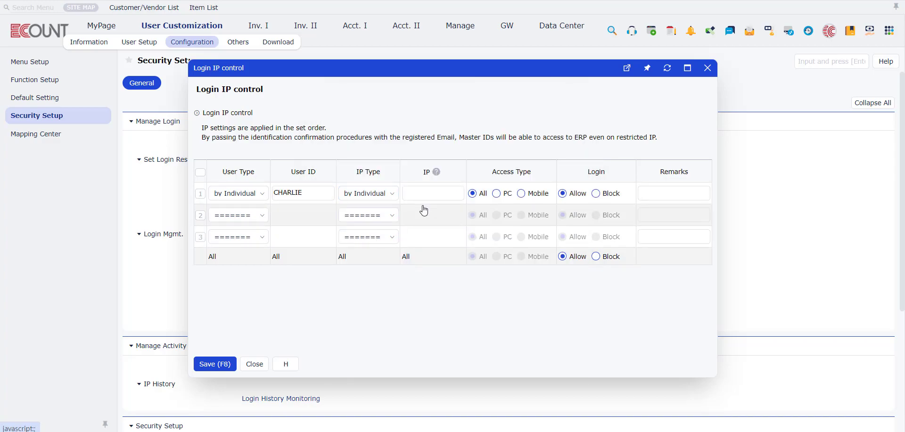
{"action": "left_click", "coordinate": [453, 198]}
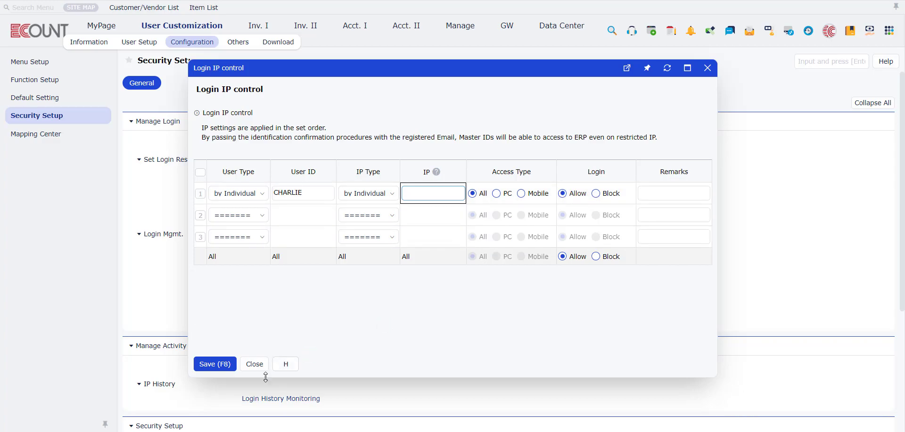
{"action": "left_click", "coordinate": [255, 365]}
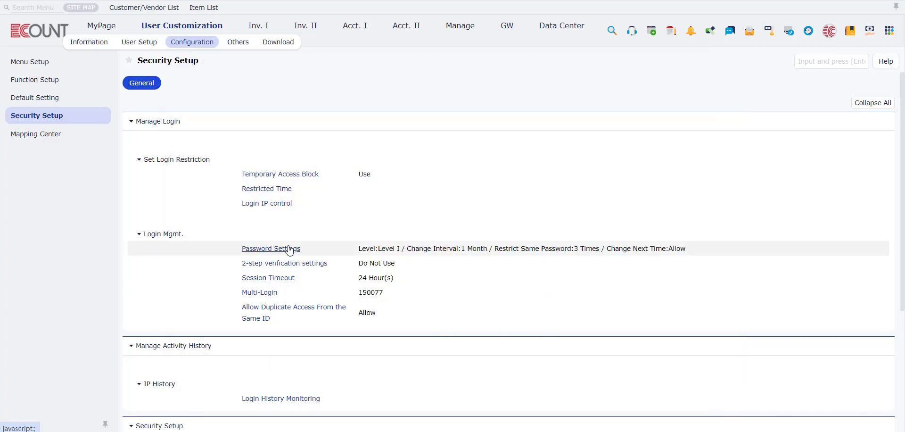
Open the Password Settings and review the available levels and the explanation of the requirements for each password level
{"action": "left_click", "coordinate": [290, 249]}
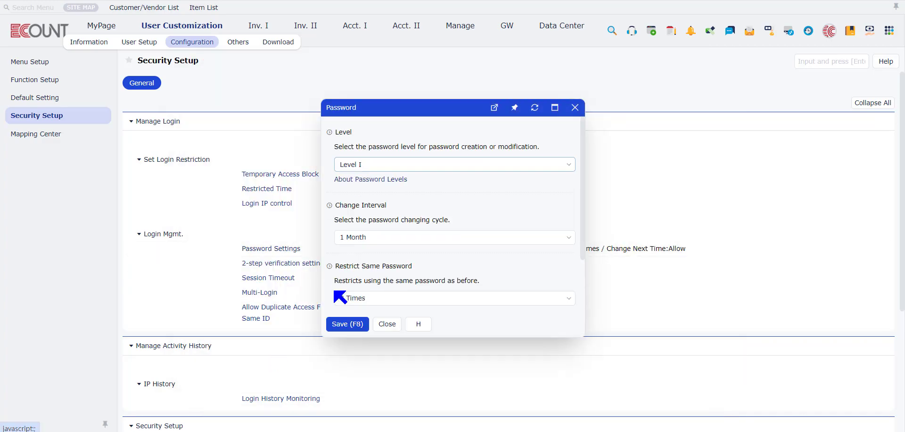
{"action": "left_click", "coordinate": [392, 171]}
{"action": "left_click", "coordinate": [464, 148]}
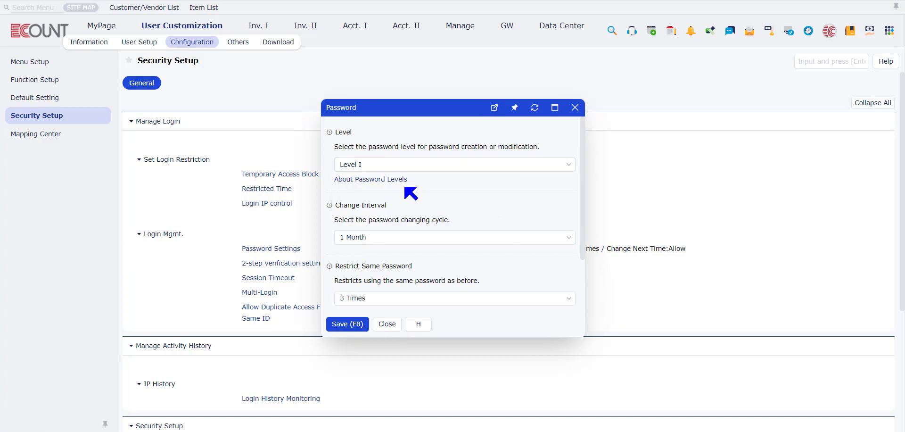
{"action": "left_click", "coordinate": [391, 181]}
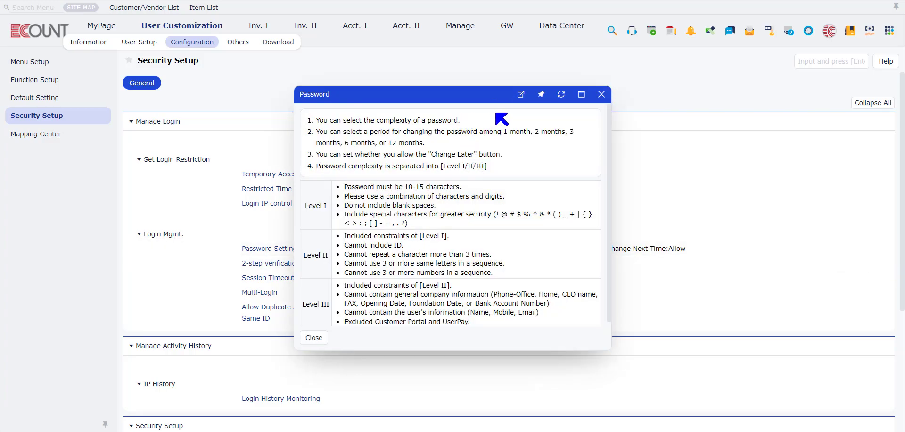
{"action": "scroll", "coordinate": [599, 156], "scroll_direction": "down", "scroll_amount": 1}
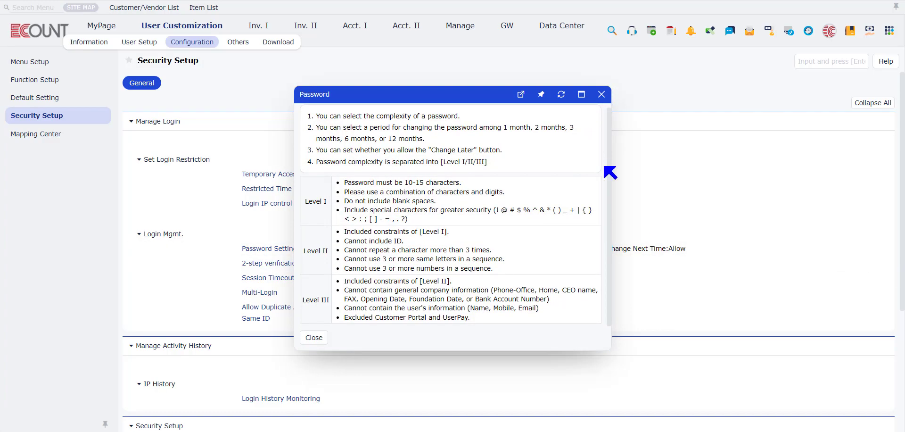
{"action": "left_click", "coordinate": [601, 94]}
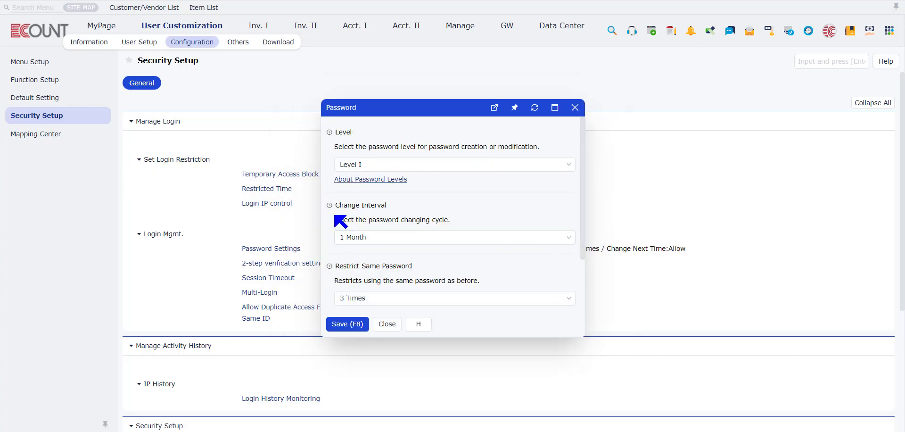
Review the available Change Interval and Restrict Same Password options without changing them
{"action": "left_click", "coordinate": [402, 238]}
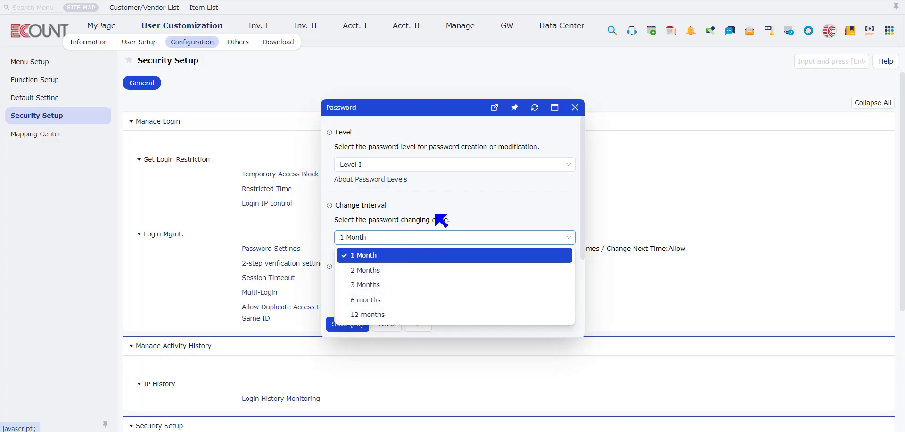
{"action": "left_click", "coordinate": [502, 212]}
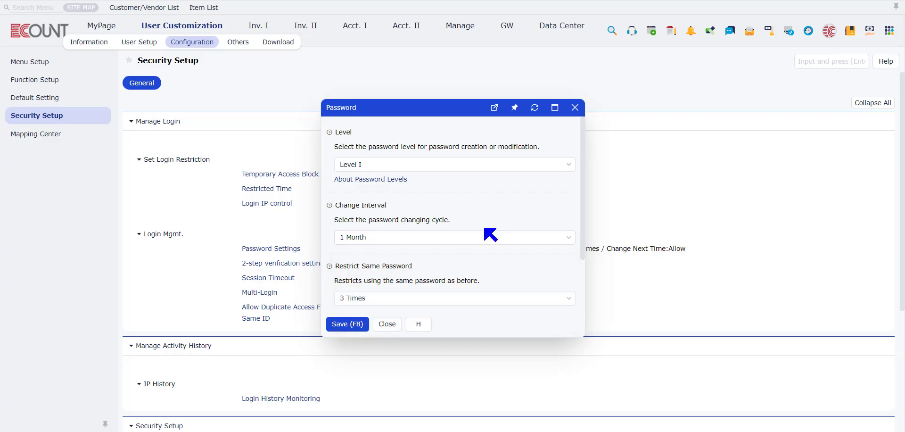
{"action": "scroll", "coordinate": [489, 242], "scroll_direction": "down", "scroll_amount": 2}
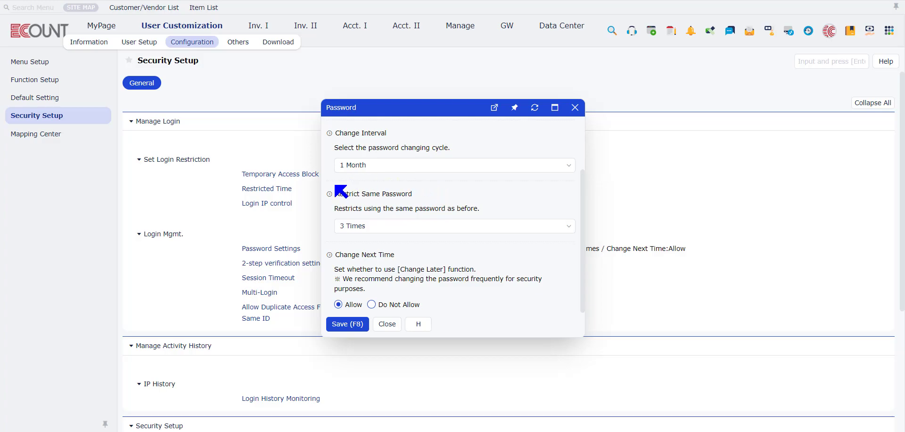
{"action": "left_click", "coordinate": [397, 225]}
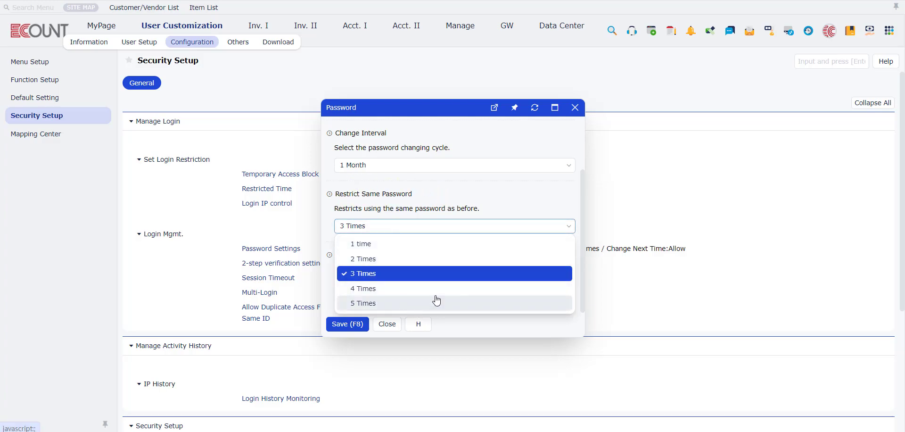
{"action": "left_click", "coordinate": [477, 191]}
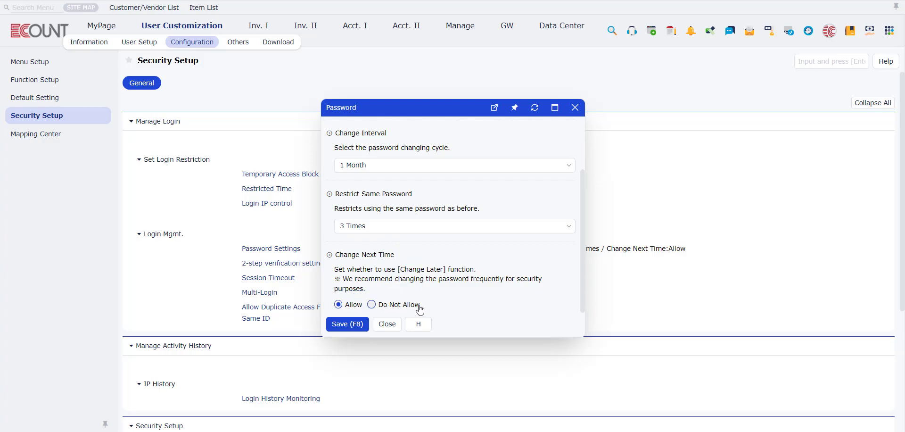
Set Change Next Time to Do Not Allow and save the password settings
{"action": "left_click", "coordinate": [390, 307]}
{"action": "left_click", "coordinate": [349, 325]}
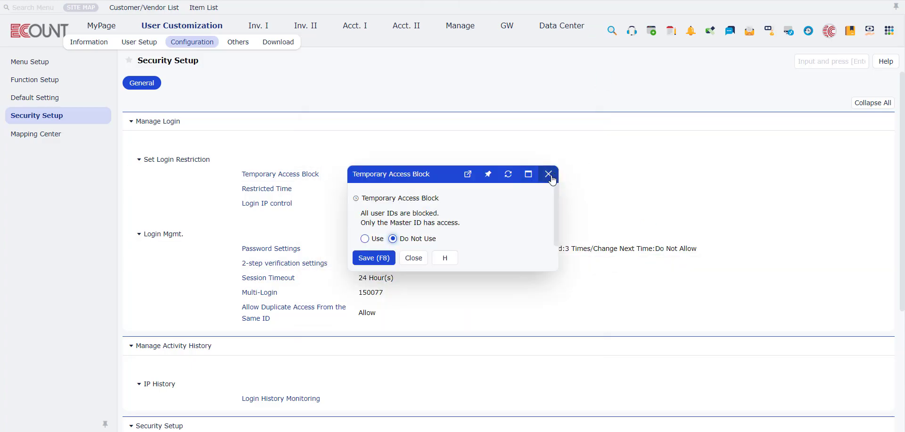
Close and reopen Temporary Access Block, set it to Do Not Use, and save the setting
{"action": "left_click", "coordinate": [548, 174]}
{"action": "scroll", "coordinate": [408, 154], "scroll_direction": "down", "scroll_amount": 1}
{"action": "scroll", "coordinate": [414, 160], "scroll_direction": "up", "scroll_amount": 1}
{"action": "left_click", "coordinate": [265, 175]}
{"action": "left_click", "coordinate": [393, 239]}
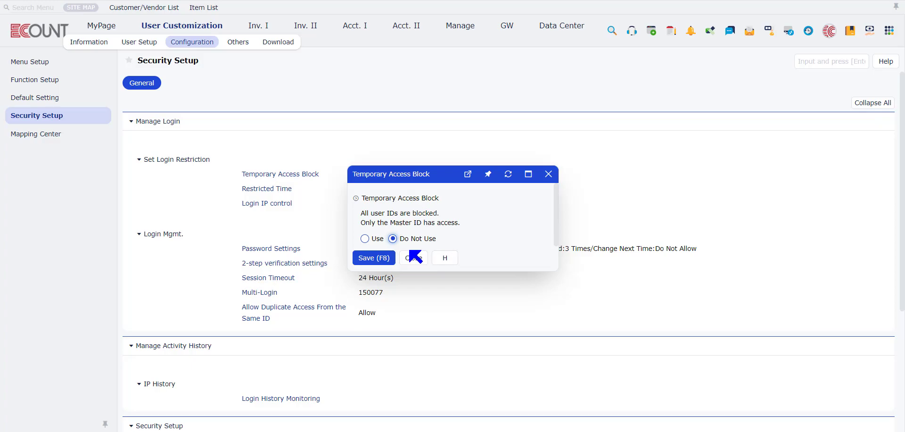
{"action": "left_click", "coordinate": [380, 259]}
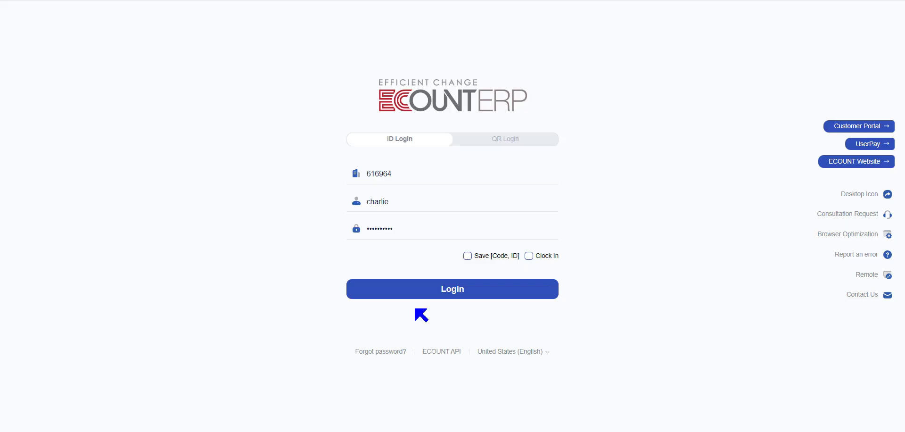
Log in to the company account with the filled-in company code, user ID and password
{"action": "left_click", "coordinate": [395, 293]}
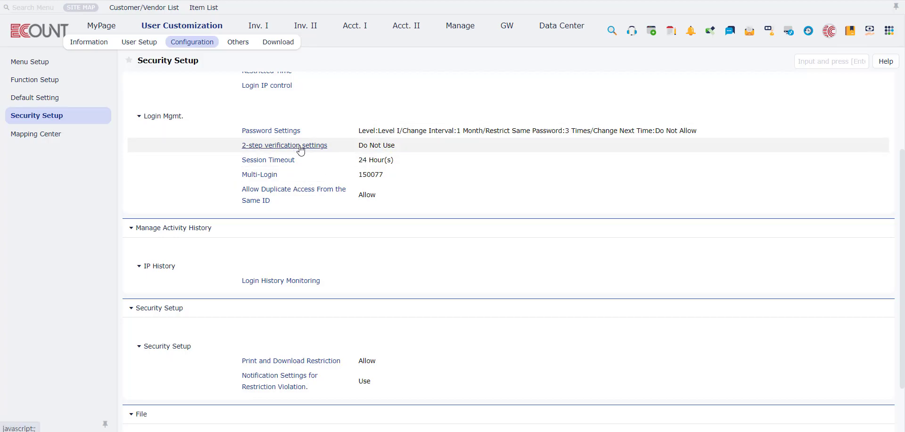
Set the 2-step verification active status to Use and save it
{"action": "left_click", "coordinate": [283, 145]}
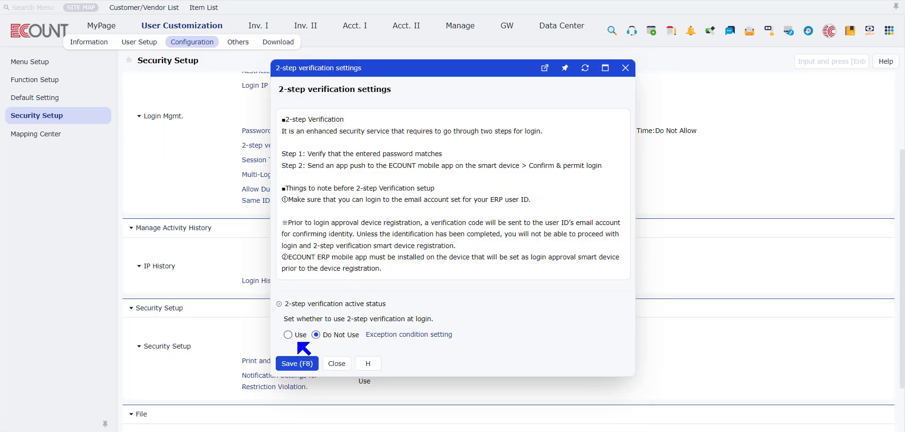
{"action": "left_click", "coordinate": [288, 335]}
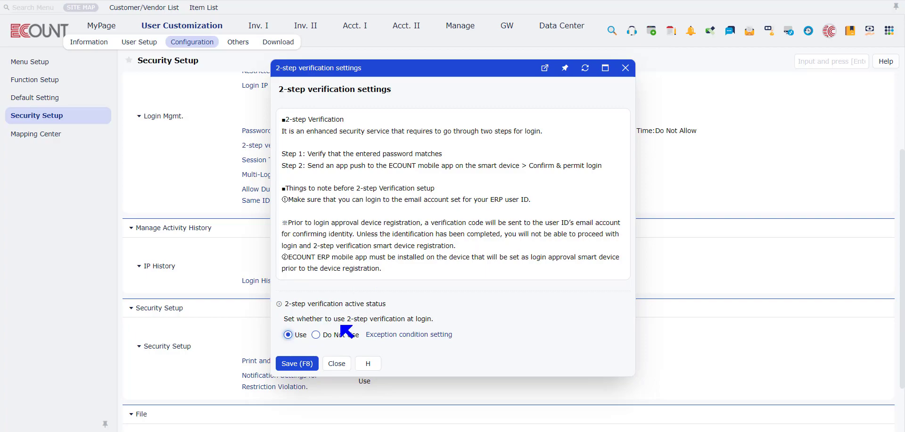
{"action": "left_click", "coordinate": [297, 363]}
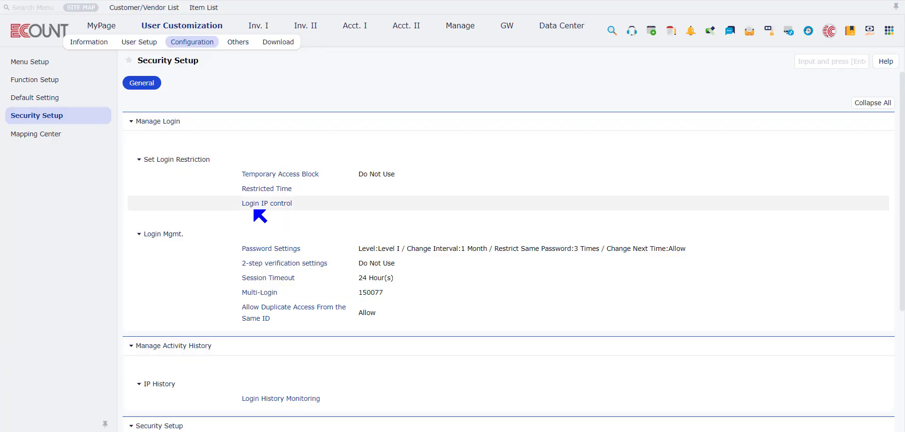
View the Session Timeout setting and its allowed hour range, and close it without changes
{"action": "left_click", "coordinate": [284, 279]}
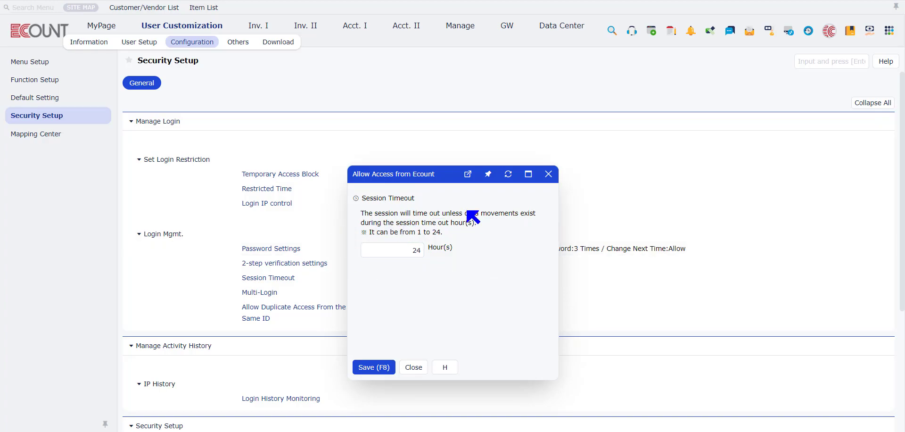
{"action": "left_click", "coordinate": [551, 175]}
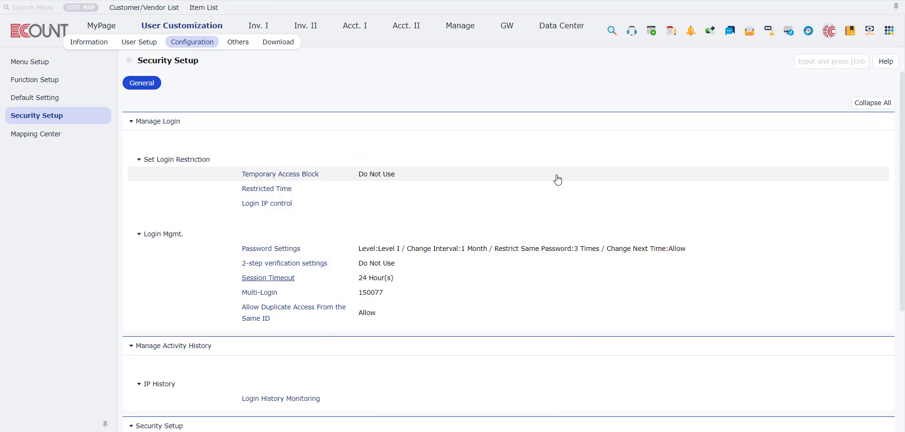
Arrange the Multi-Login ID windows over the user registration and save a multi-login entry with the company code and user ID
{"action": "left_click", "coordinate": [268, 295]}
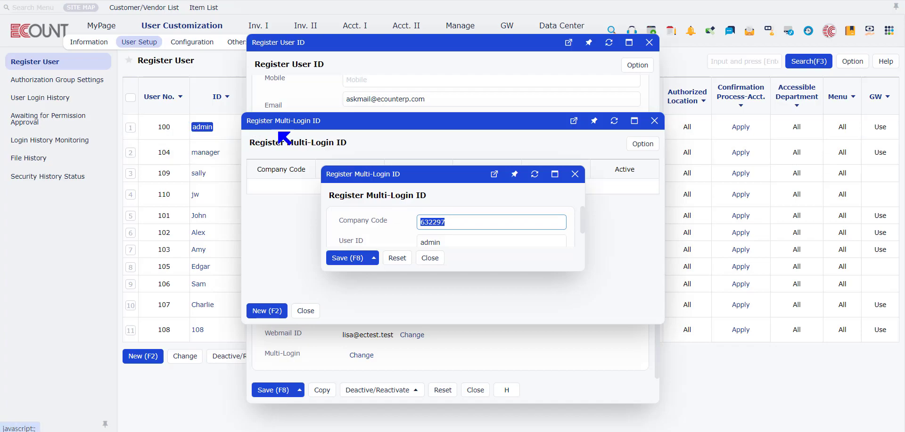
{"action": "left_click_drag", "start_coordinate": [255, 135], "coordinate": [471, 315]}
{"action": "left_click_drag", "start_coordinate": [360, 168], "coordinate": [630, 240]}
{"action": "scroll", "coordinate": [450, 194], "scroll_direction": "up", "scroll_amount": 5}
{"action": "scroll", "coordinate": [345, 130], "scroll_direction": "down", "scroll_amount": 5}
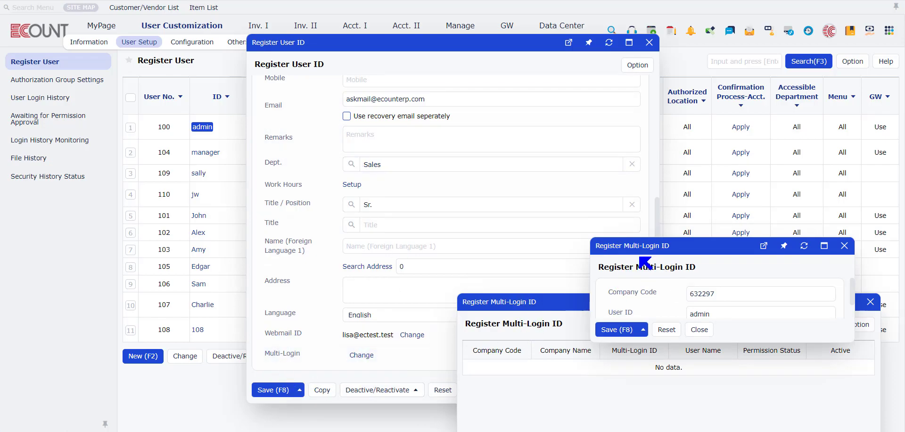
{"action": "left_click_drag", "start_coordinate": [495, 305], "coordinate": [352, 87]}
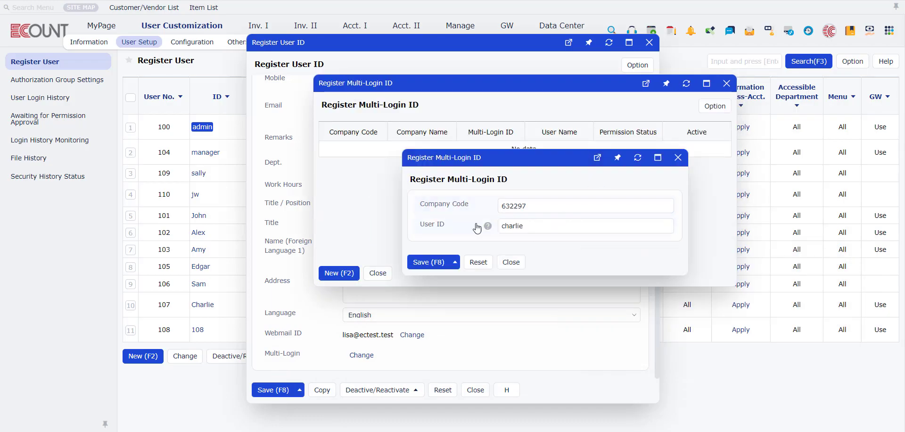
{"action": "left_click", "coordinate": [450, 261]}
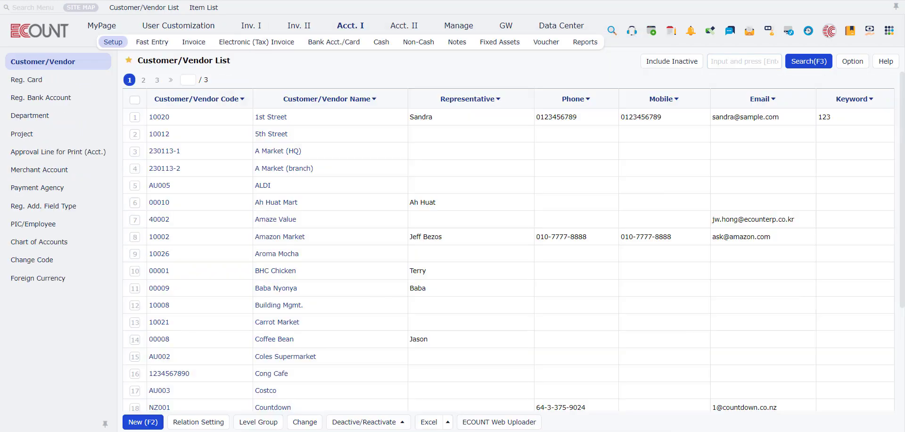
Switch to the ECOUNT UPGRADE company through the profile's Multi-Login list
{"action": "left_click", "coordinate": [828, 34]}
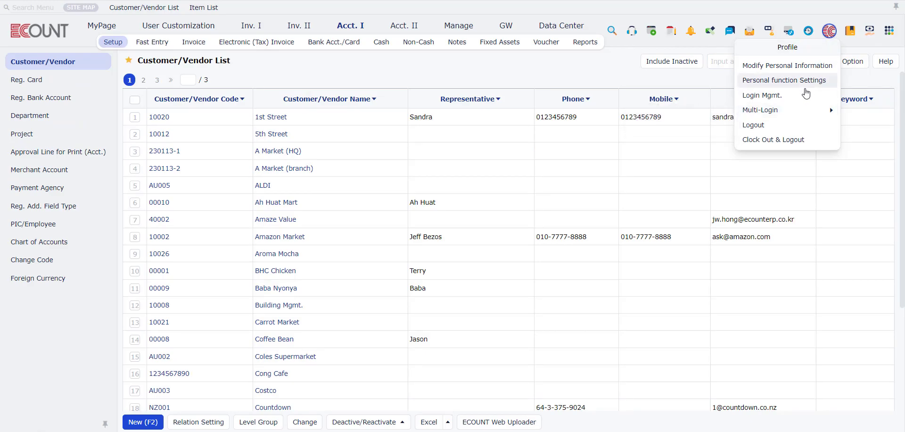
{"action": "mouse_move", "coordinate": [795, 118]}
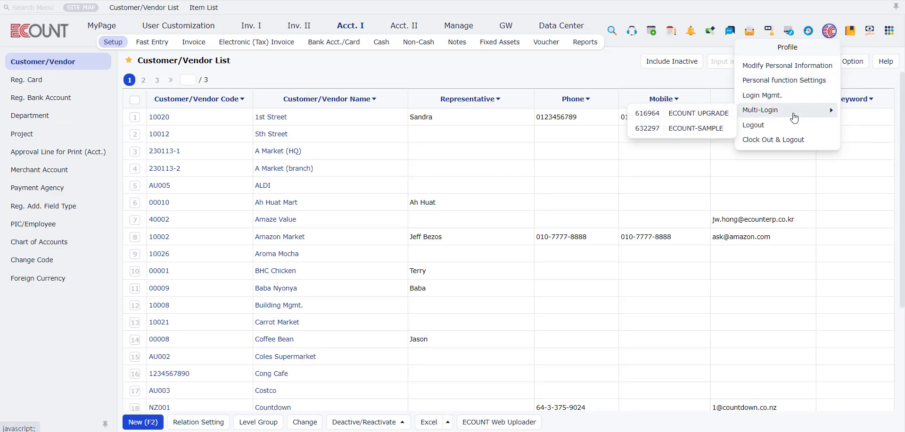
{"action": "left_click", "coordinate": [698, 114]}
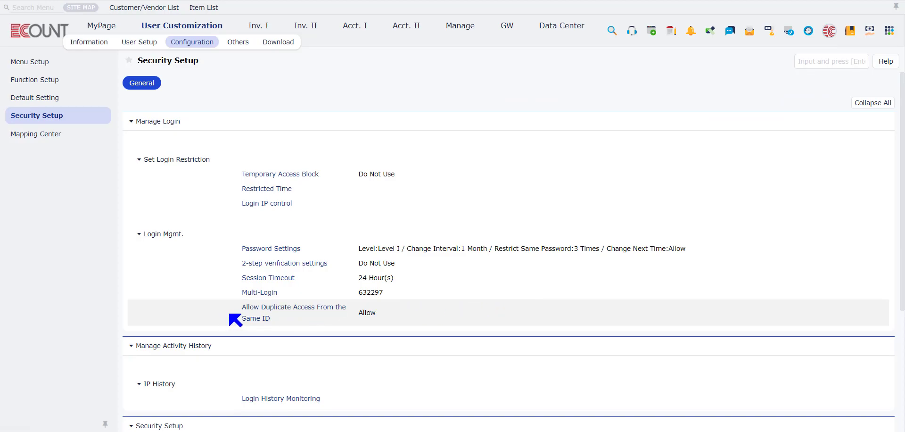
Set Allow Duplicate Access From the Same ID to Do Not Allow and save it
{"action": "left_click", "coordinate": [292, 313]}
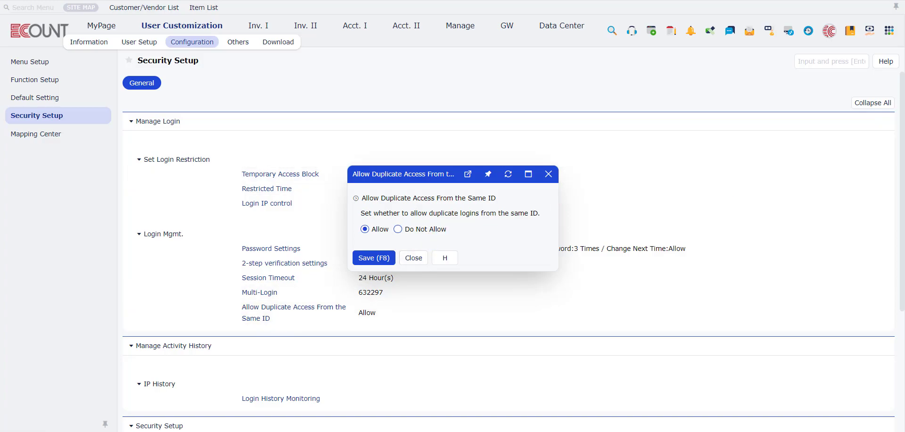
{"action": "left_click", "coordinate": [398, 229]}
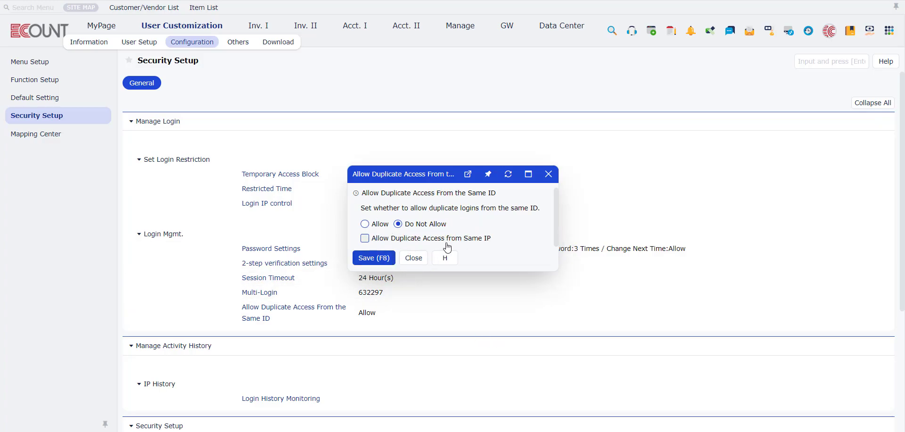
{"action": "key", "text": "F8"}
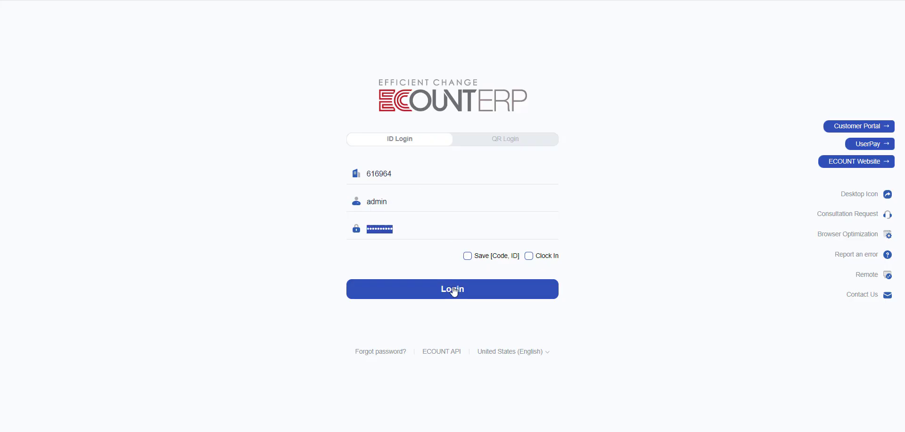
Log in with the admin ID, dismiss the browser's password warning, and decline to store the password
{"action": "left_click", "coordinate": [454, 292]}
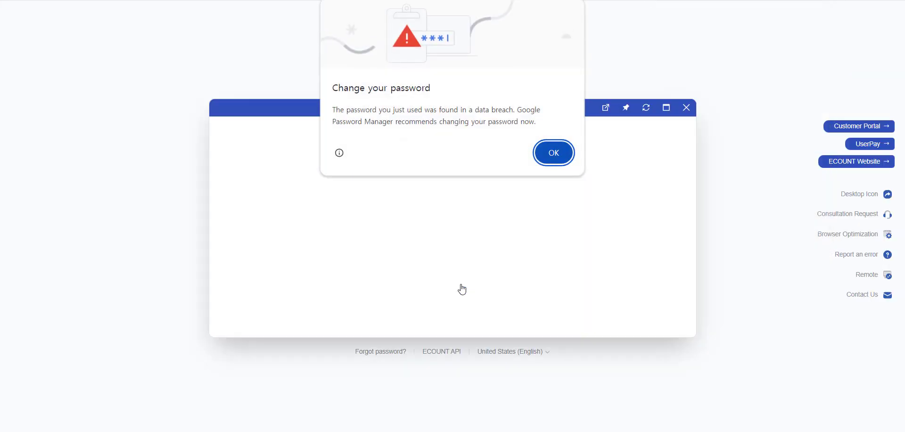
{"action": "left_click", "coordinate": [554, 152]}
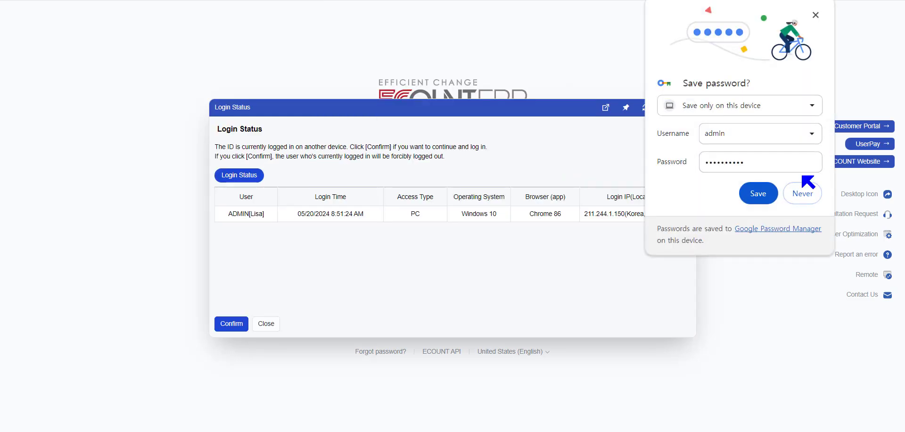
{"action": "left_click", "coordinate": [802, 192]}
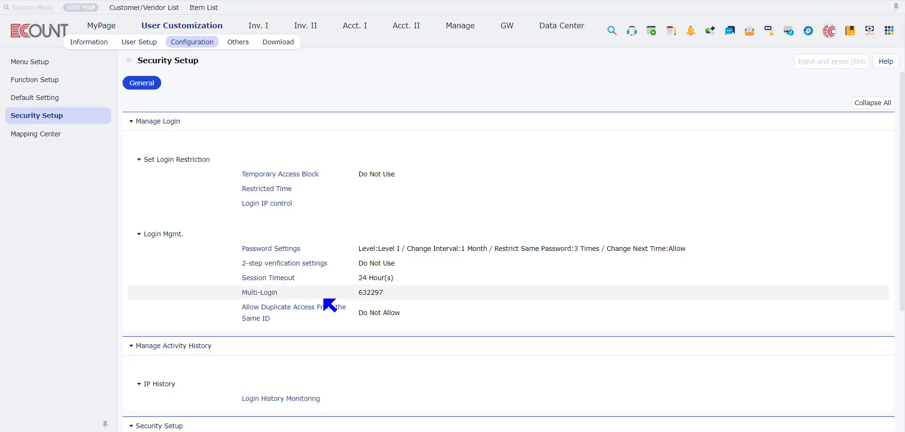
Open Login History Monitoring and set the Same IP Recognition Range for PC to C Class
{"action": "scroll", "coordinate": [374, 306], "scroll_direction": "down", "scroll_amount": 5}
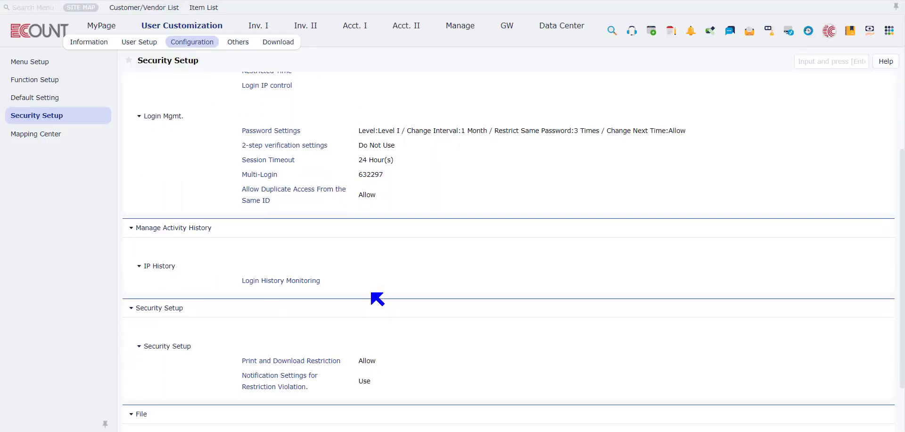
{"action": "scroll", "coordinate": [377, 299], "scroll_direction": "down", "scroll_amount": 2}
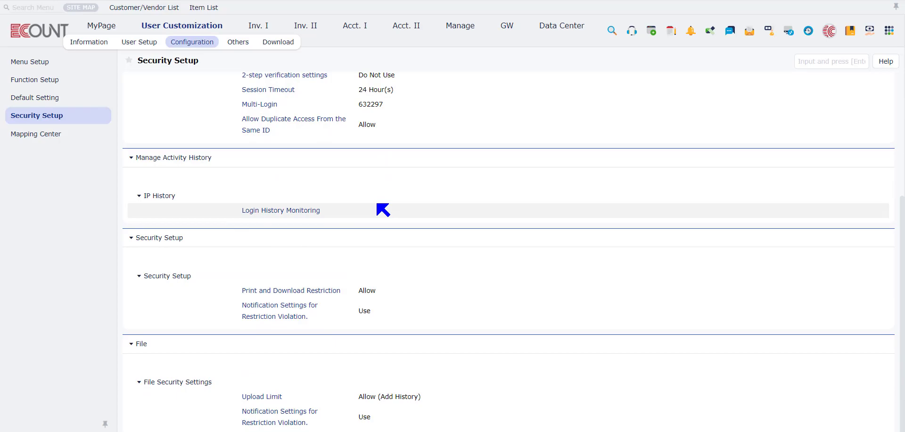
{"action": "left_click", "coordinate": [301, 211]}
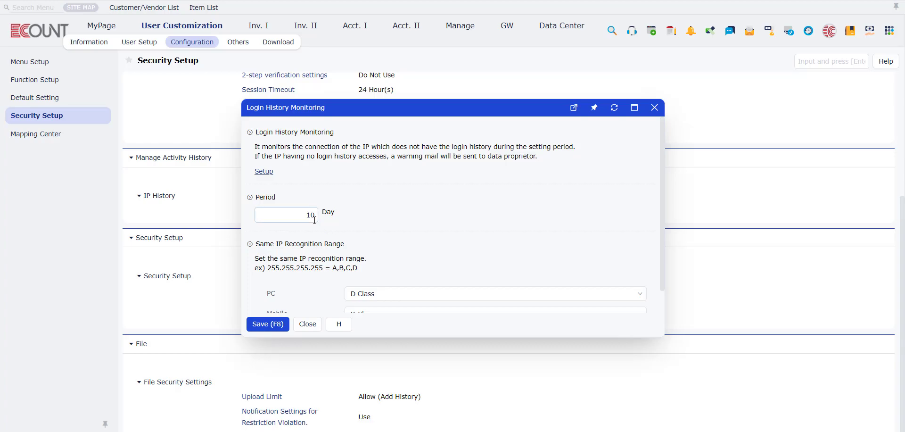
{"action": "scroll", "coordinate": [314, 220], "scroll_direction": "down", "scroll_amount": 1}
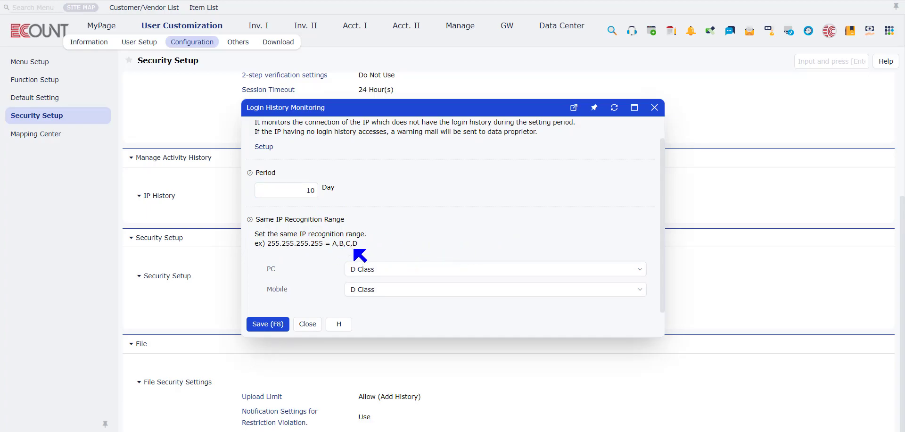
{"action": "left_click", "coordinate": [378, 269]}
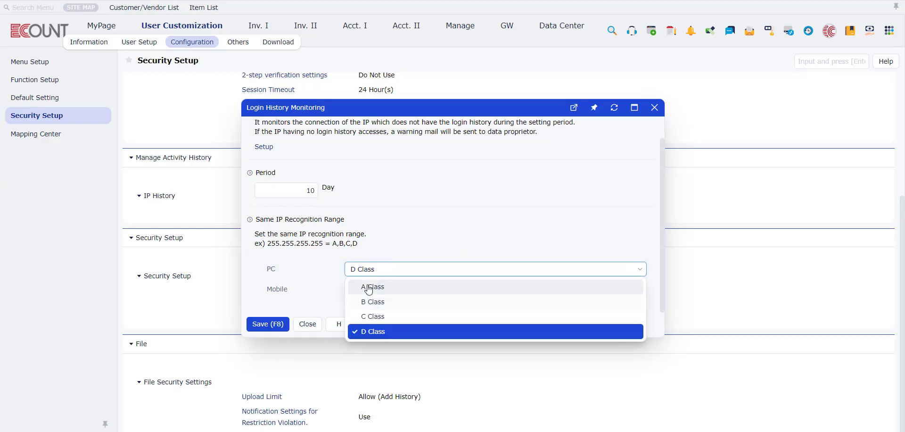
{"action": "left_click_drag", "start_coordinate": [263, 246], "coordinate": [281, 245]}
{"action": "left_click", "coordinate": [283, 245]}
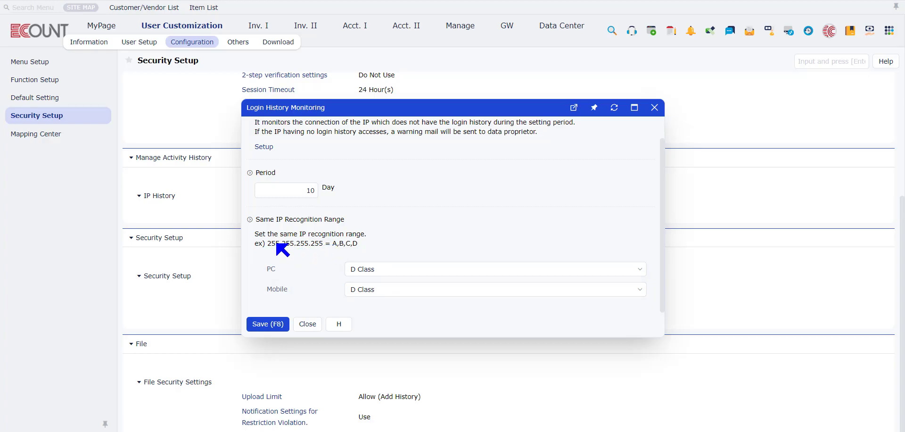
{"action": "left_click", "coordinate": [389, 271]}
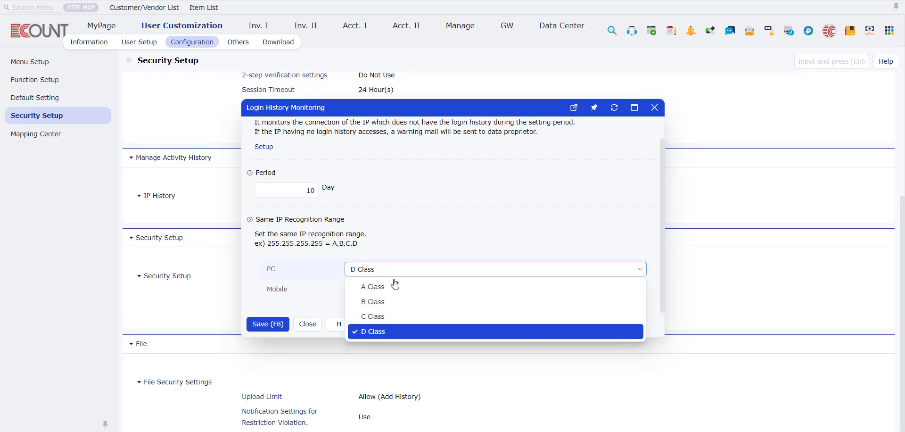
{"action": "left_click", "coordinate": [401, 317]}
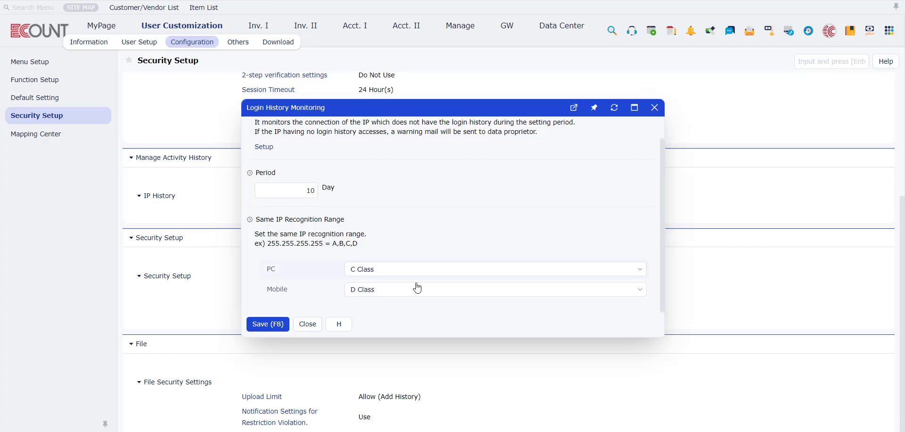
Close Login History Monitoring without saving, and review the Print and Download Restriction settings
{"action": "left_click", "coordinate": [654, 107]}
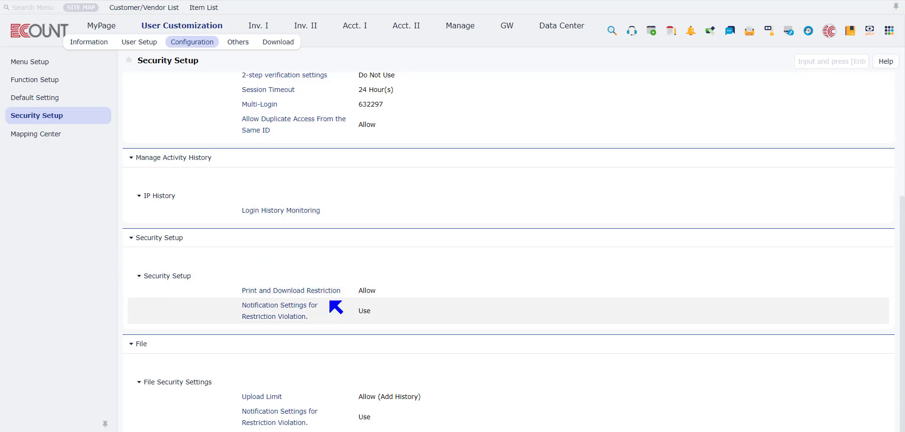
{"action": "left_click", "coordinate": [315, 292]}
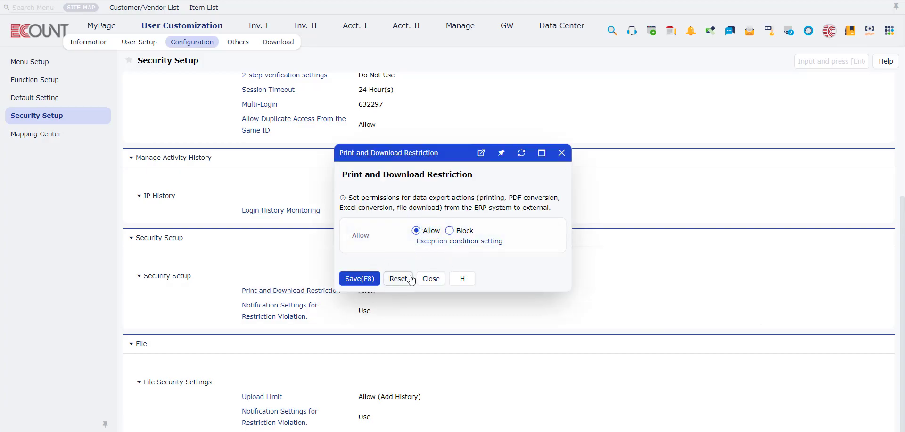
{"action": "left_click", "coordinate": [430, 279]}
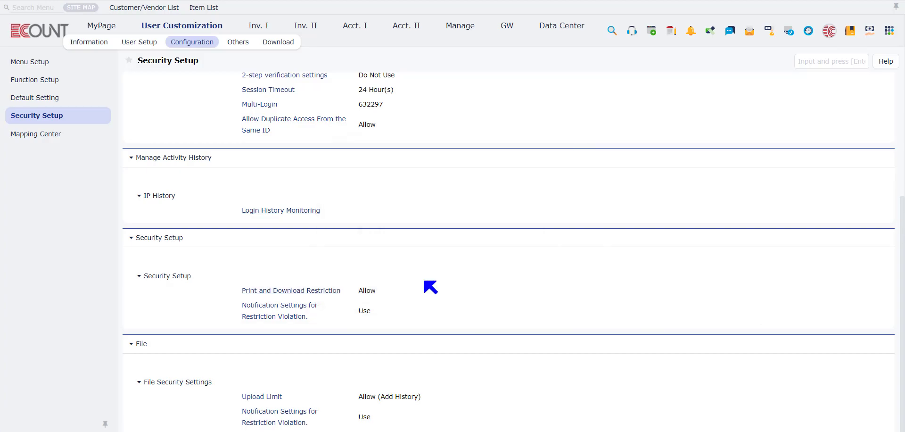
Open Security History Status under User Setup and search it with the default conditions
{"action": "left_click", "coordinate": [178, 42]}
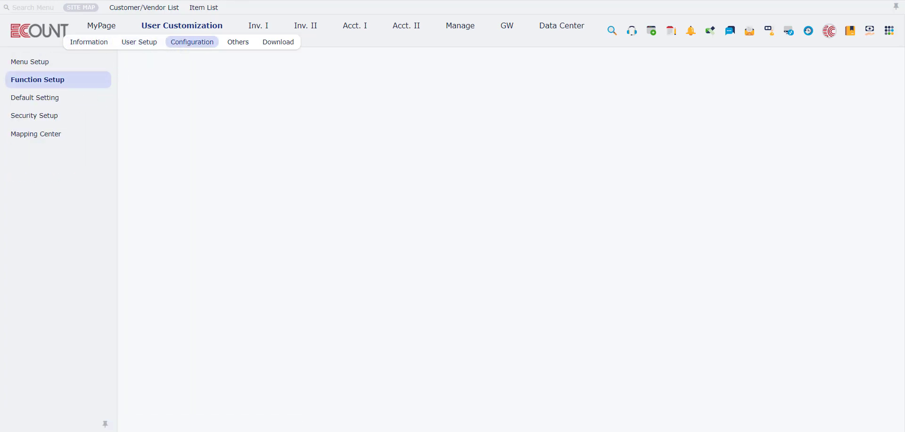
{"action": "left_click", "coordinate": [139, 42]}
{"action": "left_click", "coordinate": [66, 181]}
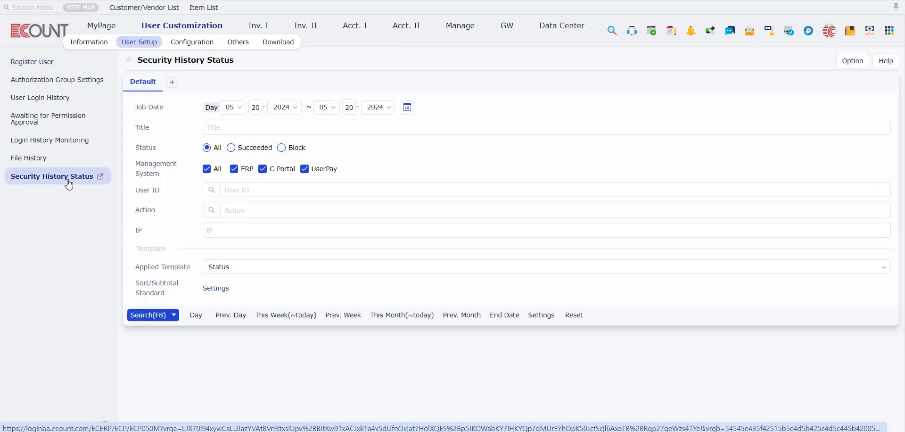
{"action": "left_click", "coordinate": [151, 316]}
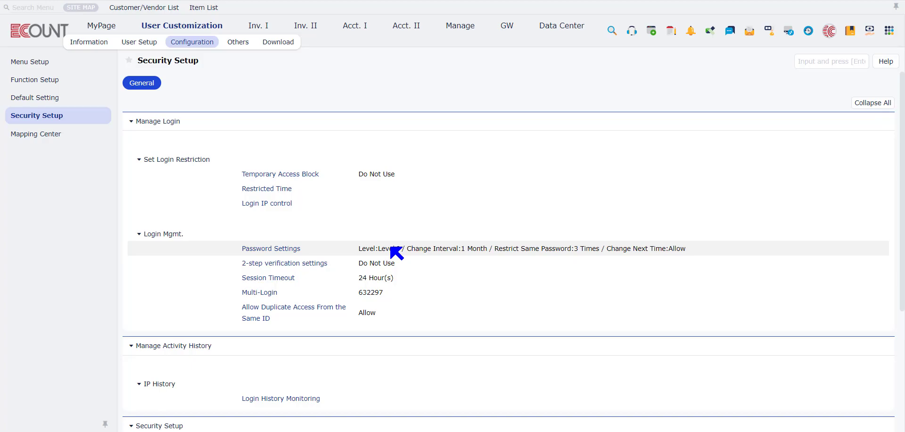
In Print and Download Restriction's exception conditions, create a new condition named 1
{"action": "scroll", "coordinate": [394, 250], "scroll_direction": "down", "scroll_amount": 4}
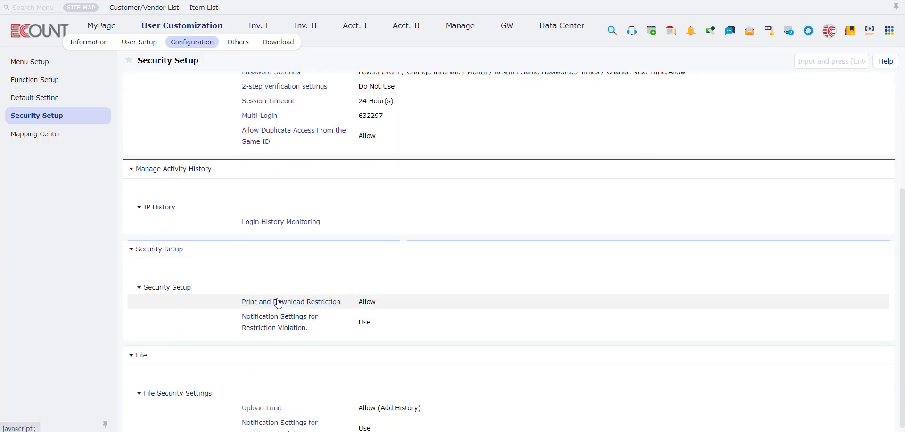
{"action": "left_click", "coordinate": [583, 298]}
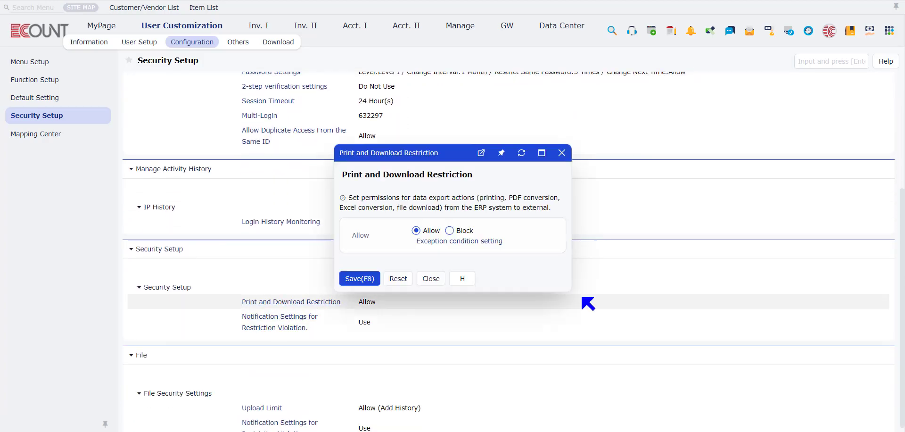
{"action": "left_click", "coordinate": [460, 241]}
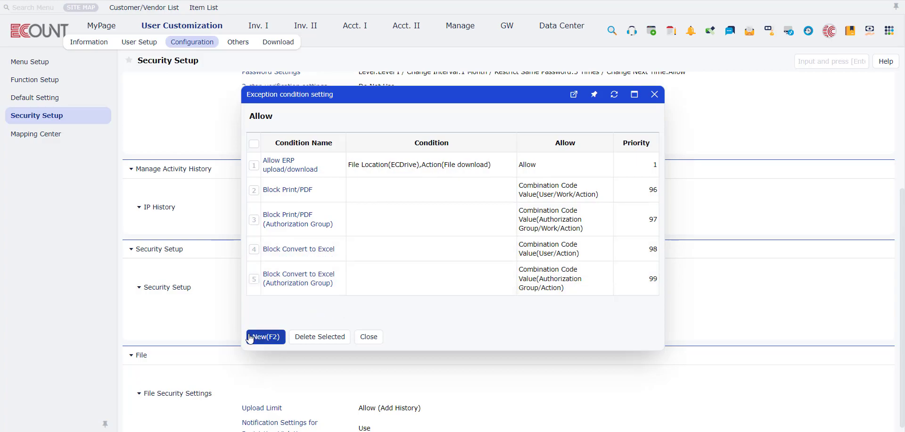
{"action": "key", "text": "F2"}
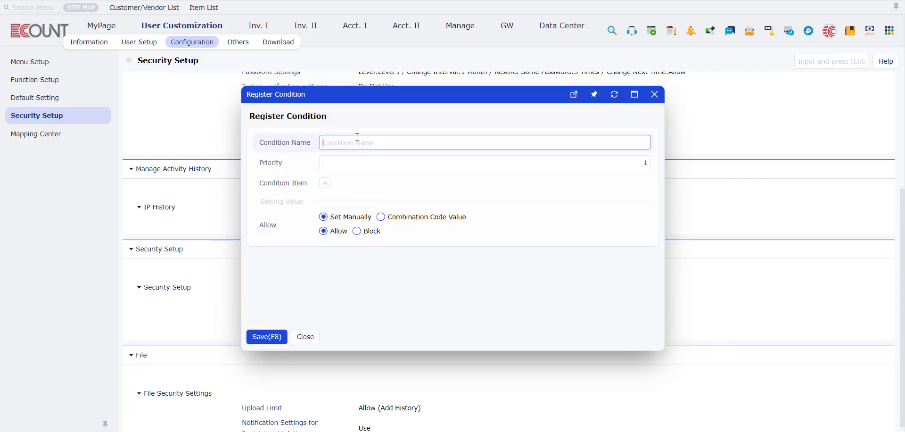
{"action": "type", "text": "1"}
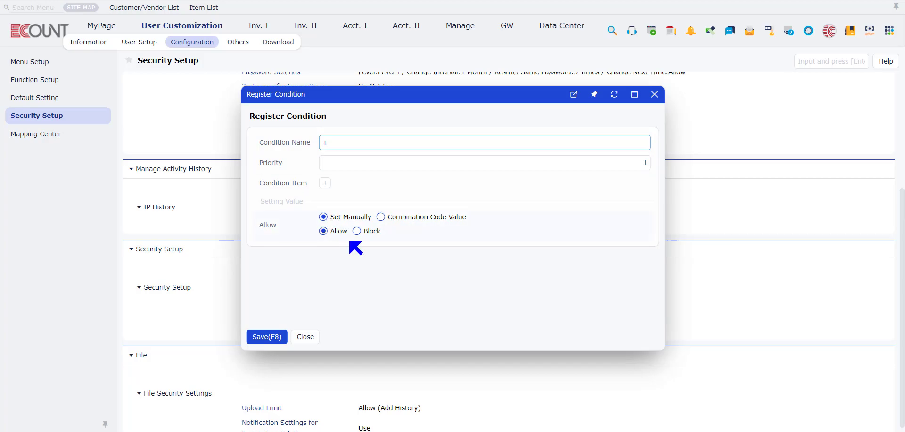
Add ID as the condition item with the Sales Team 3 user, set the condition to Block, and save it
{"action": "left_click", "coordinate": [325, 184]}
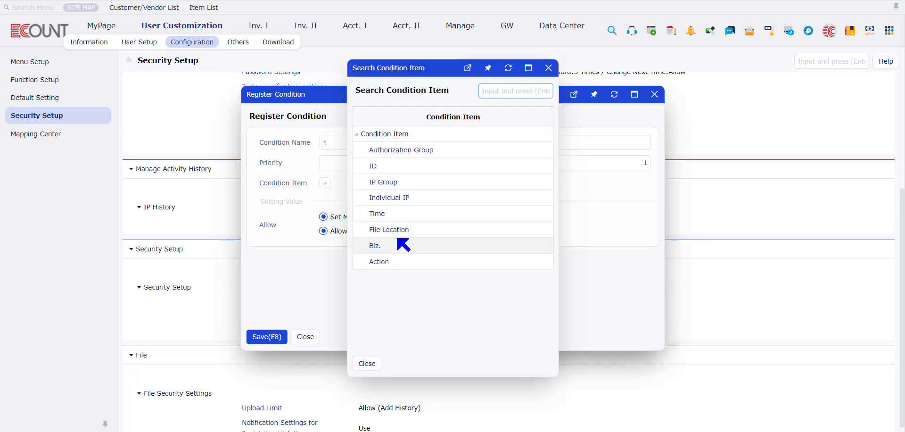
{"action": "left_click", "coordinate": [375, 168]}
{"action": "left_click", "coordinate": [328, 203]}
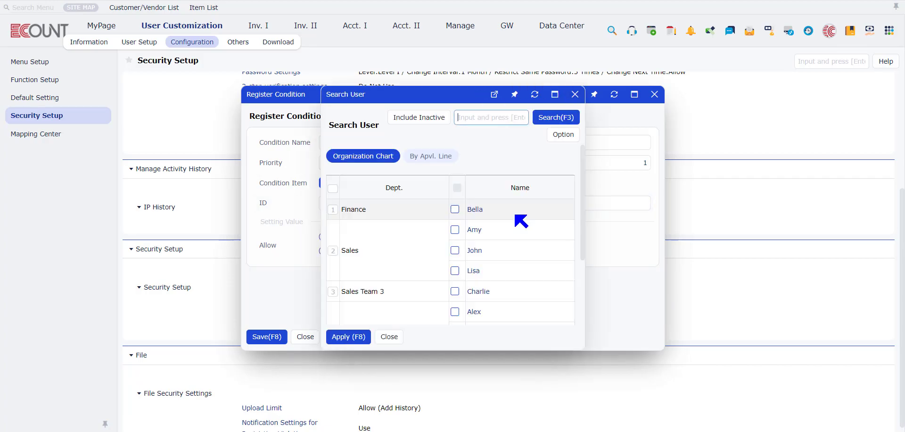
{"action": "left_click", "coordinate": [478, 291]}
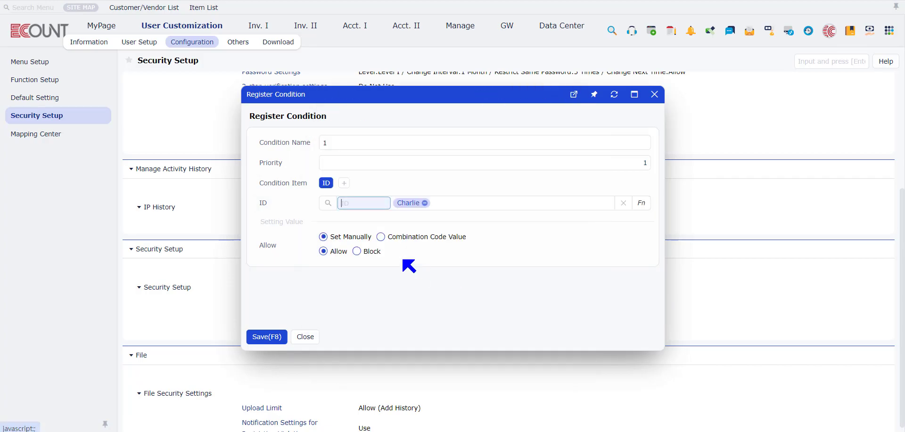
{"action": "left_click", "coordinate": [375, 256]}
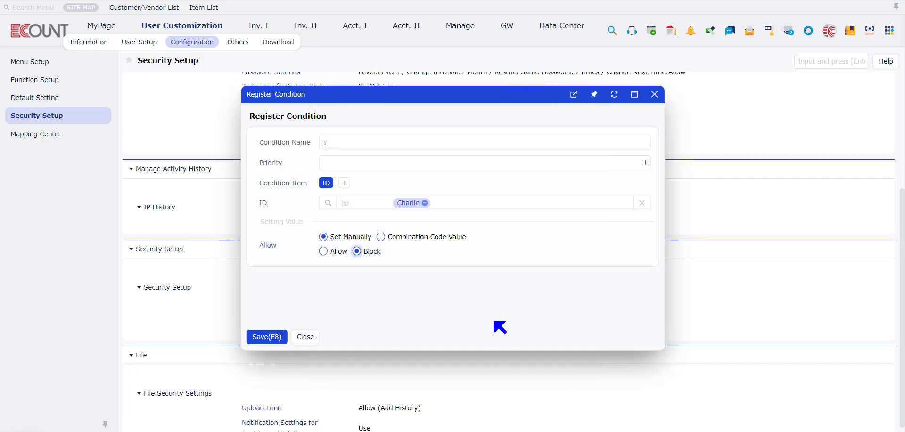
{"action": "left_click", "coordinate": [267, 336]}
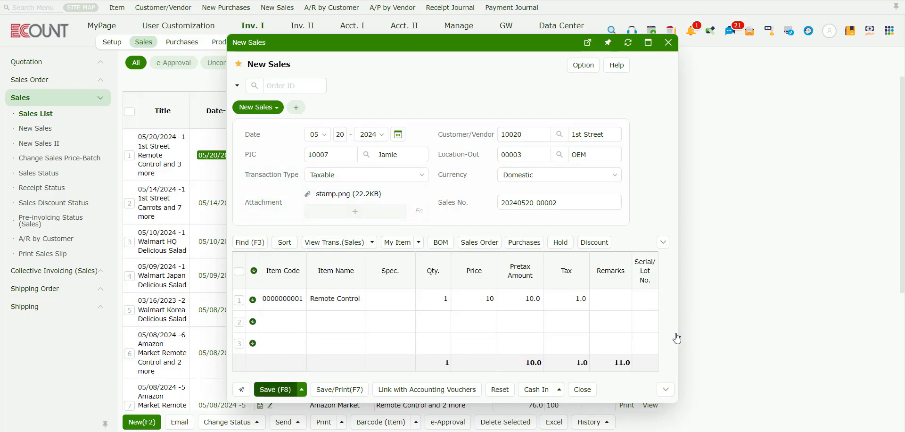
Save the Remote Control sales slip for 1st Street, and try a file download from the Sales List
{"action": "key", "text": "F8"}
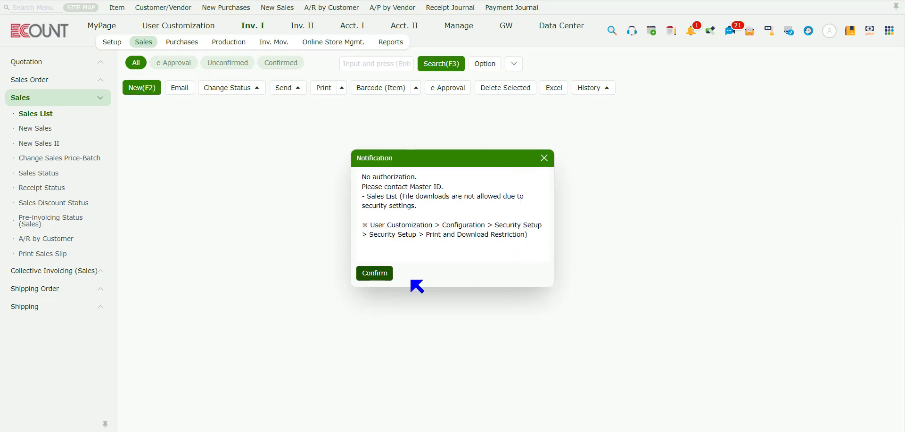
{"action": "left_click", "coordinate": [377, 278]}
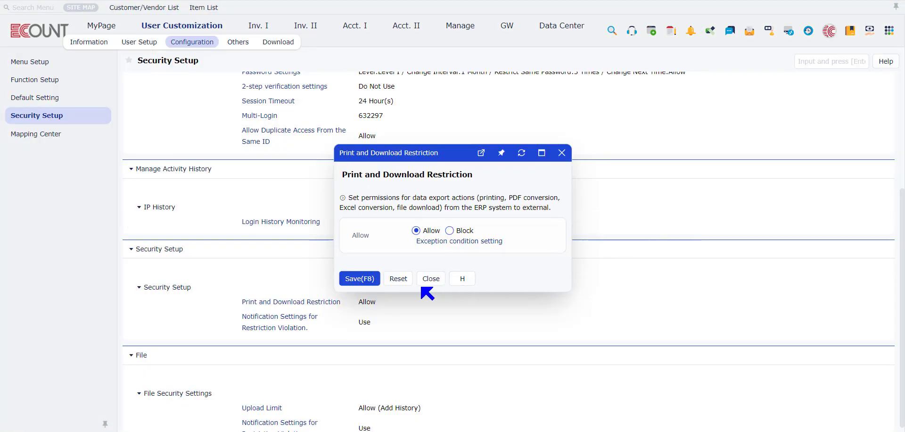
Close Print and Download Restriction, and review the Notification Settings for Restriction Violation, including notification target and method
{"action": "left_click", "coordinate": [427, 281]}
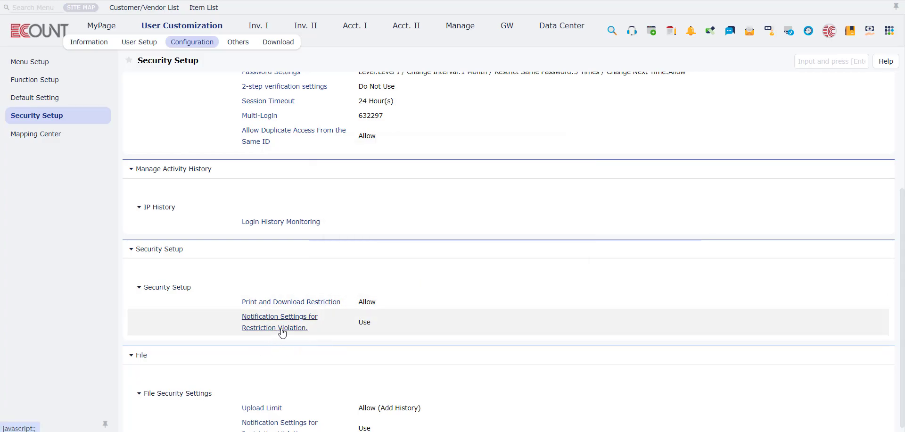
{"action": "left_click", "coordinate": [712, 326]}
{"action": "scroll", "coordinate": [505, 247], "scroll_direction": "down", "scroll_amount": 2}
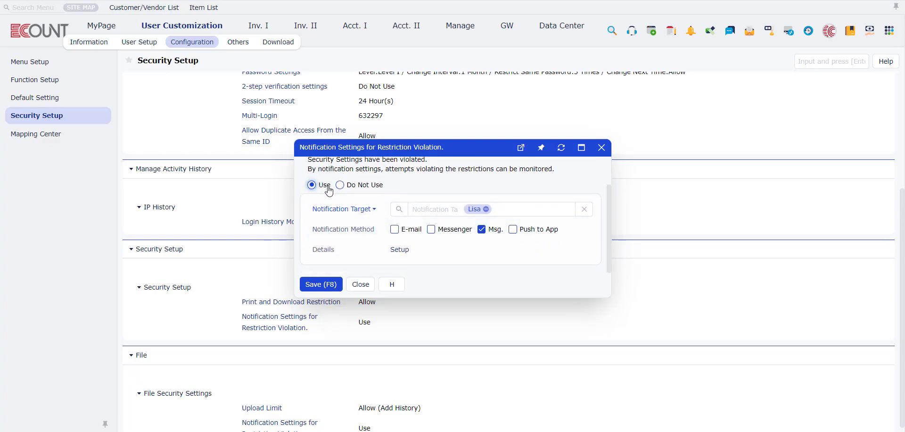